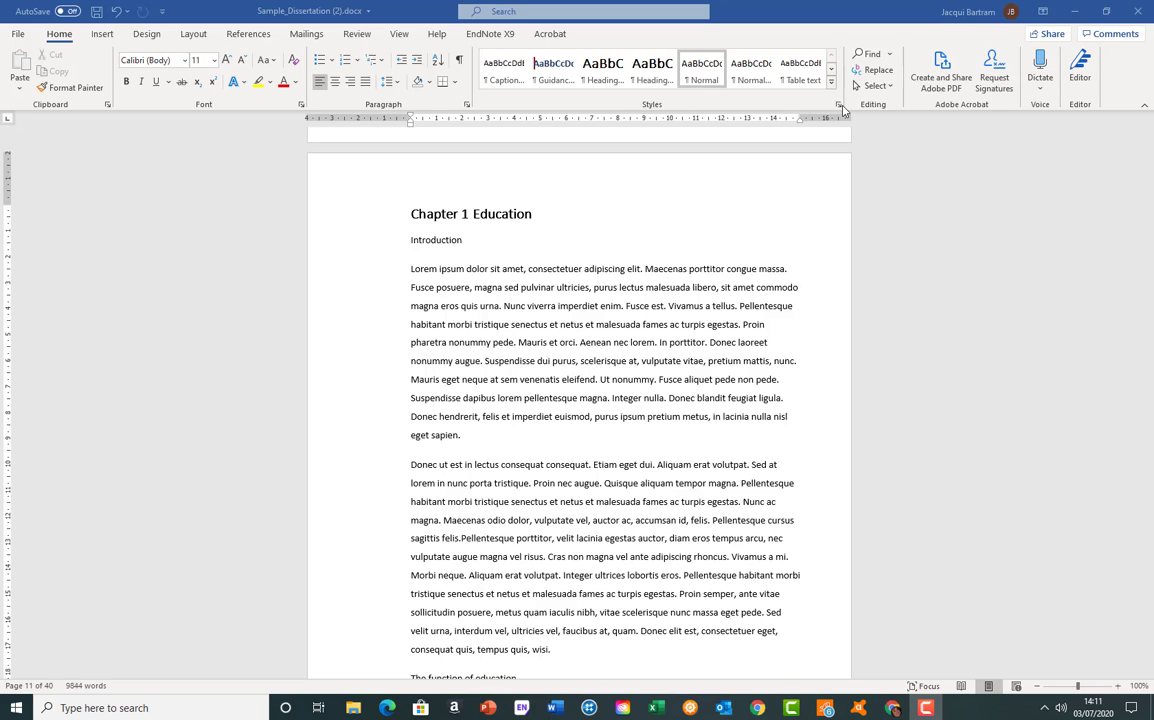
Open the Styles pane, dock it beside the document and try the style preview option on and off.
click(839, 106)
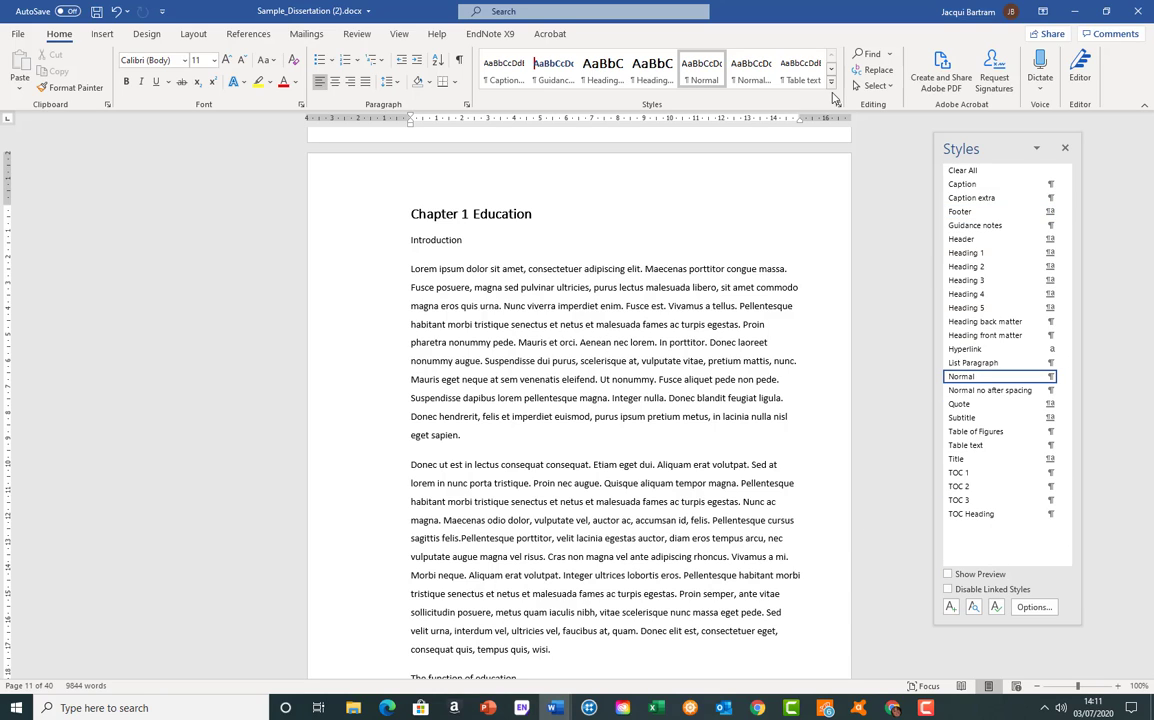
click(831, 95)
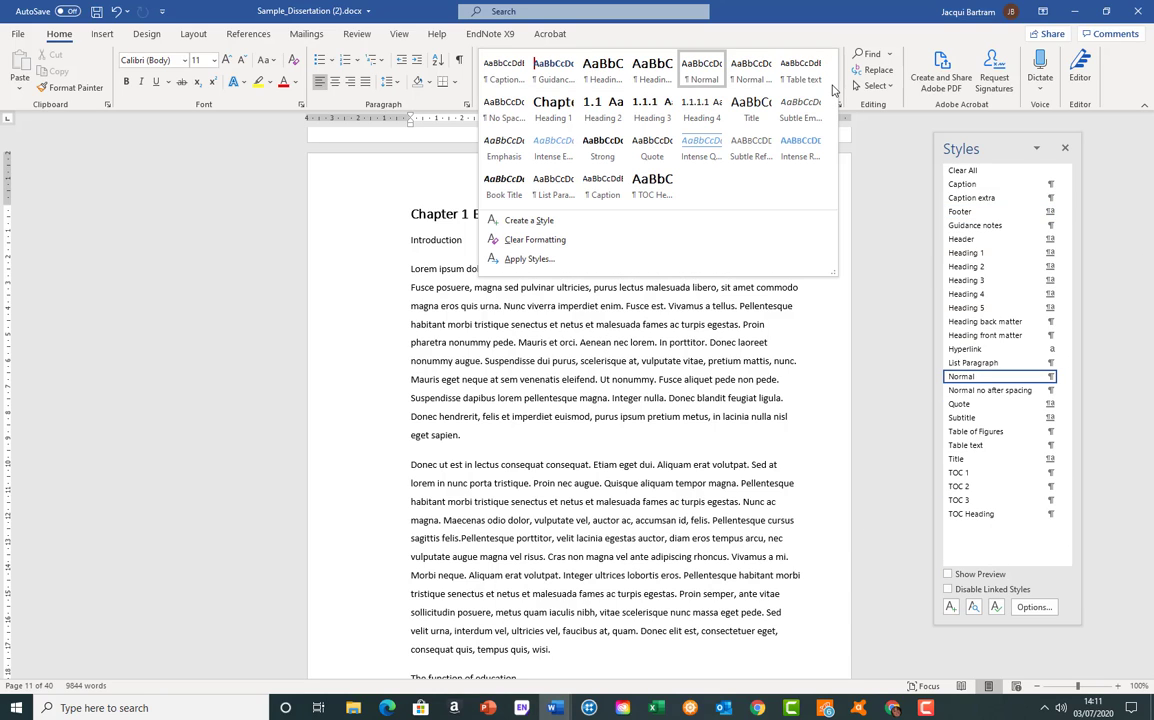
click(883, 147)
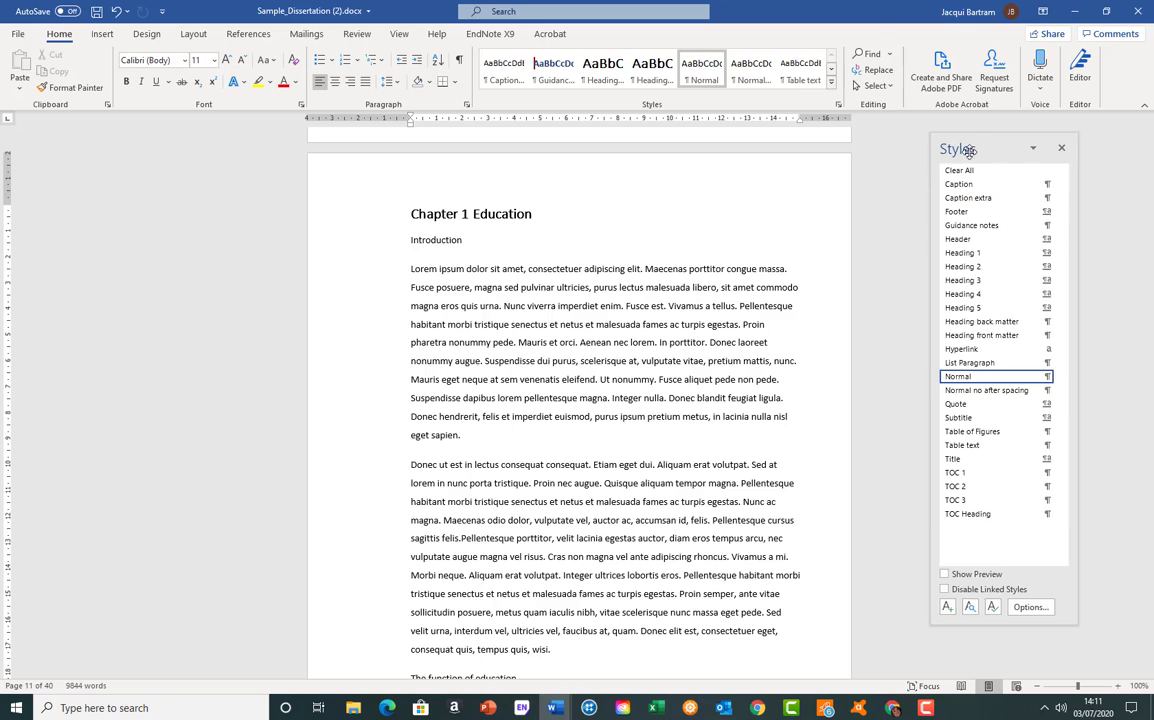
drag(990, 148, 968, 159)
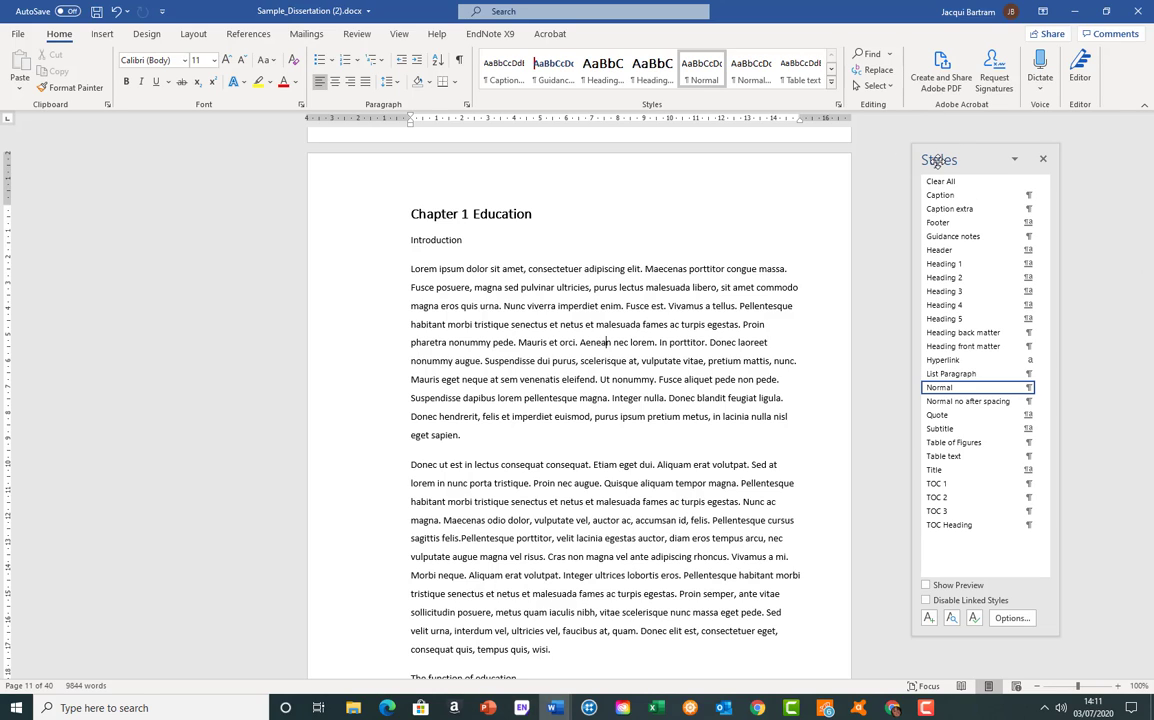
drag(937, 160, 1150, 160)
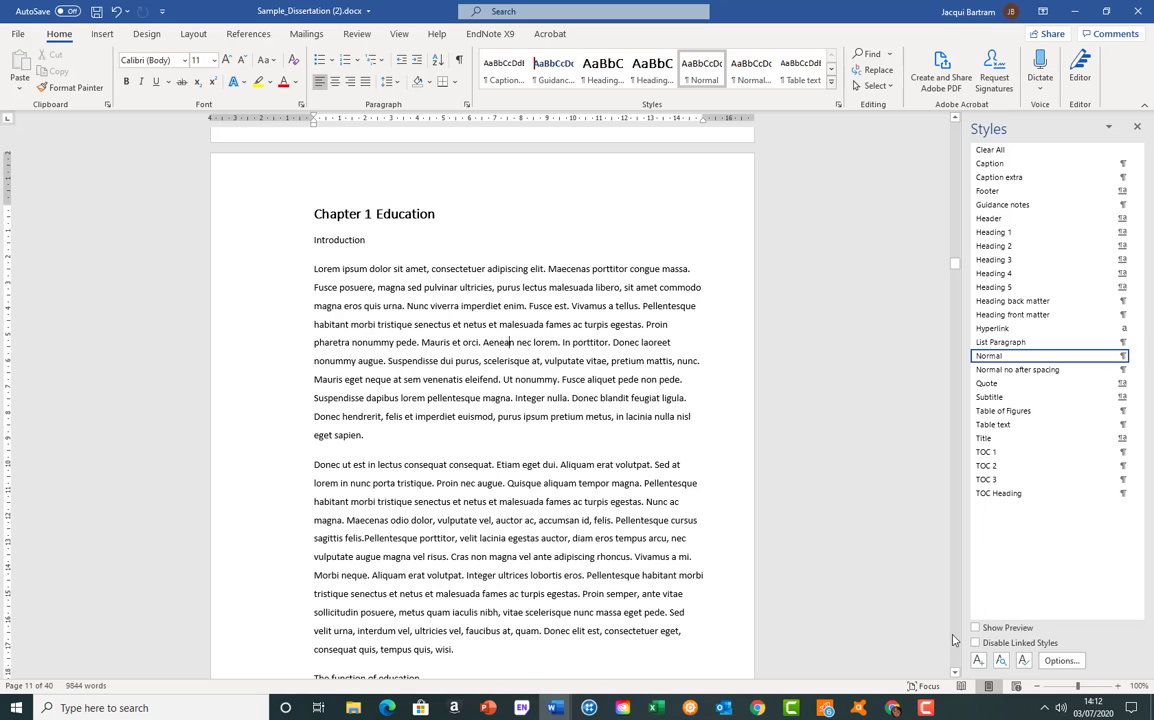
click(977, 629)
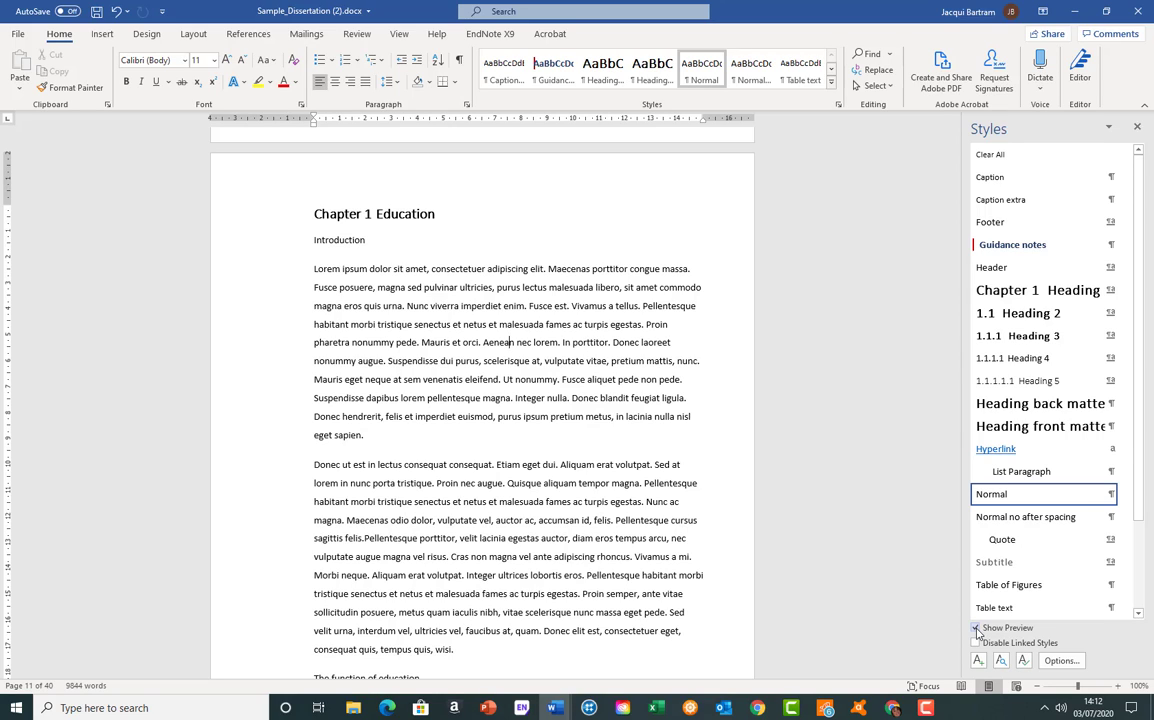
click(976, 628)
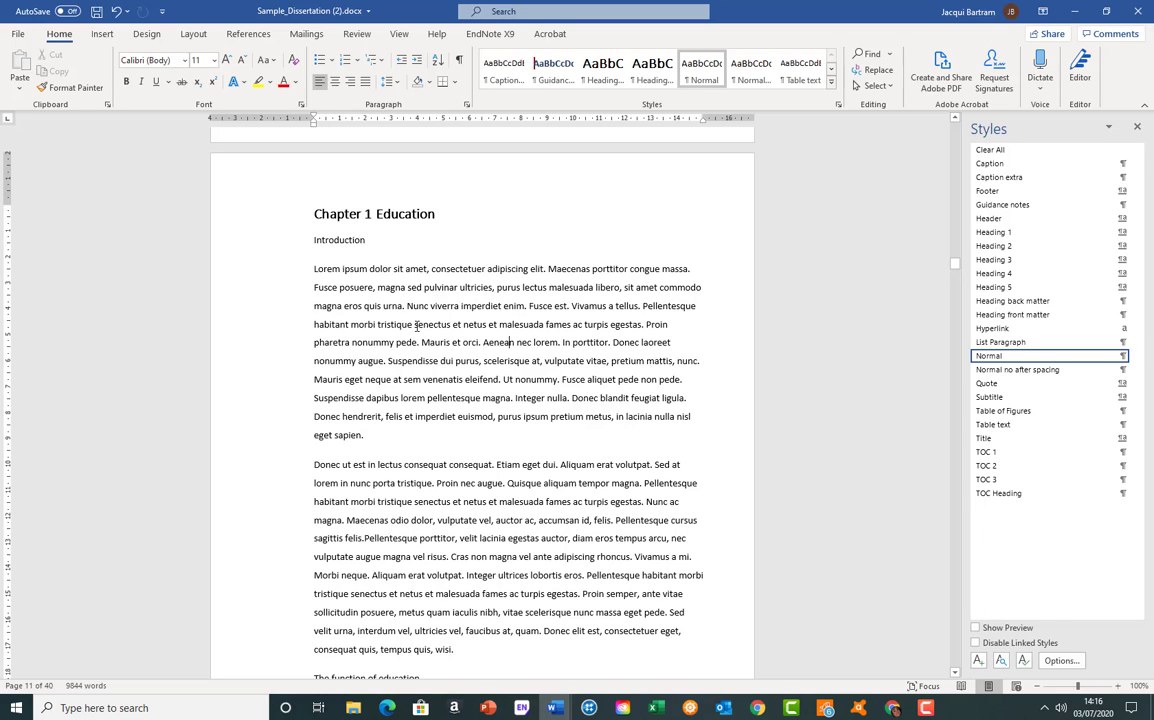
Select a phrase in the first body paragraph and review the Normal style's modification settings without changing them.
drag(378, 325, 513, 325)
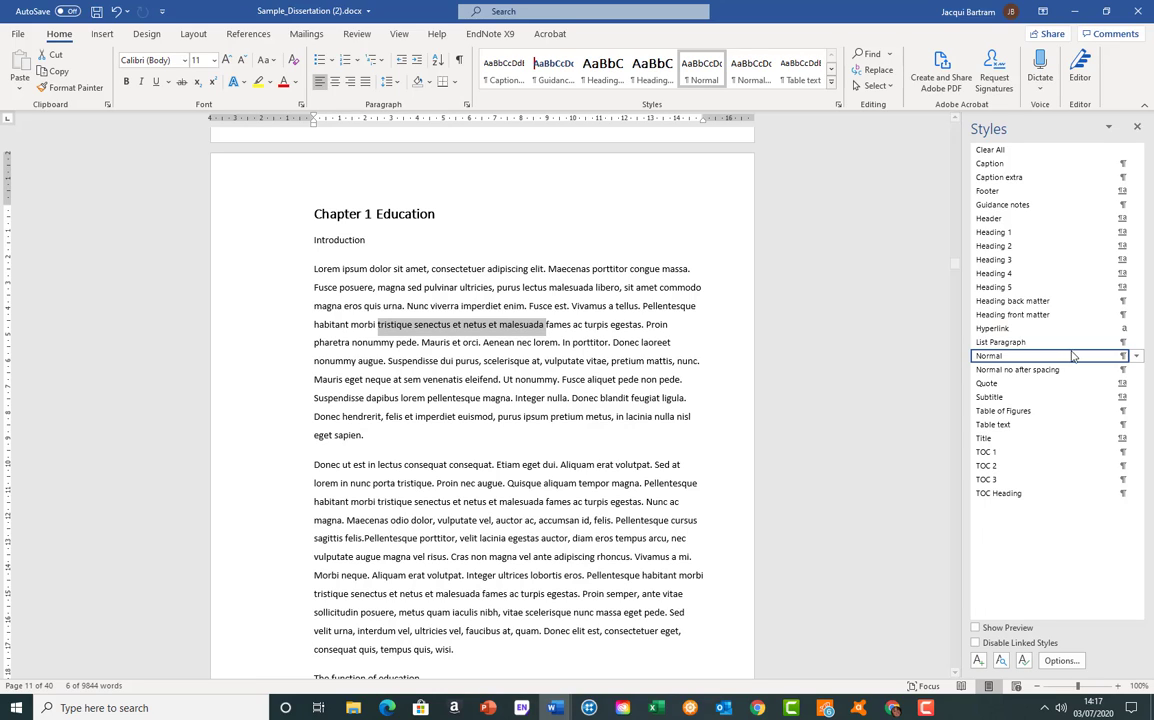
mouse_move(1064, 360)
right_click(1072, 360)
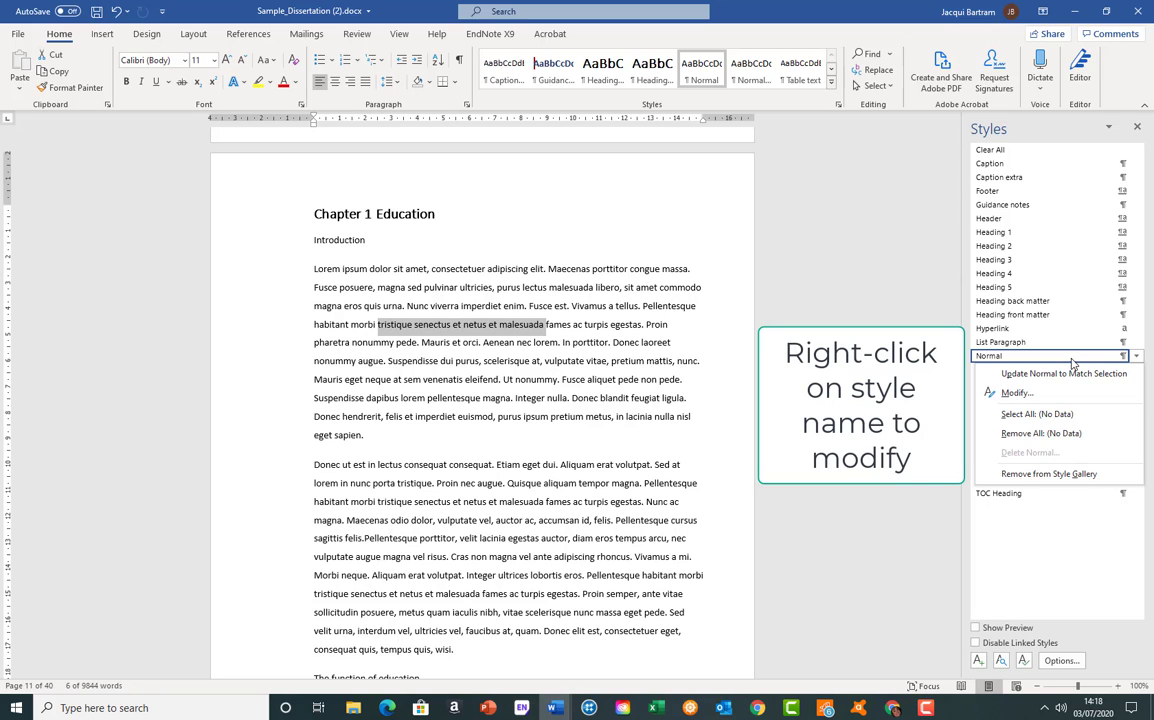
click(1030, 396)
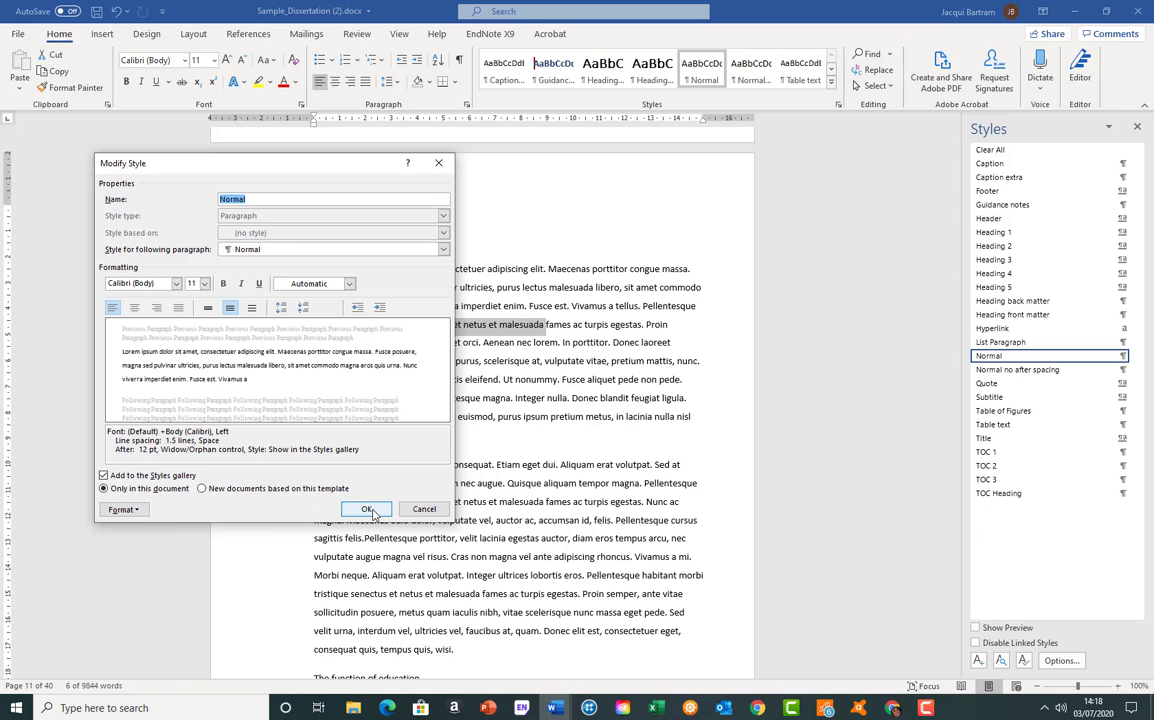
click(424, 510)
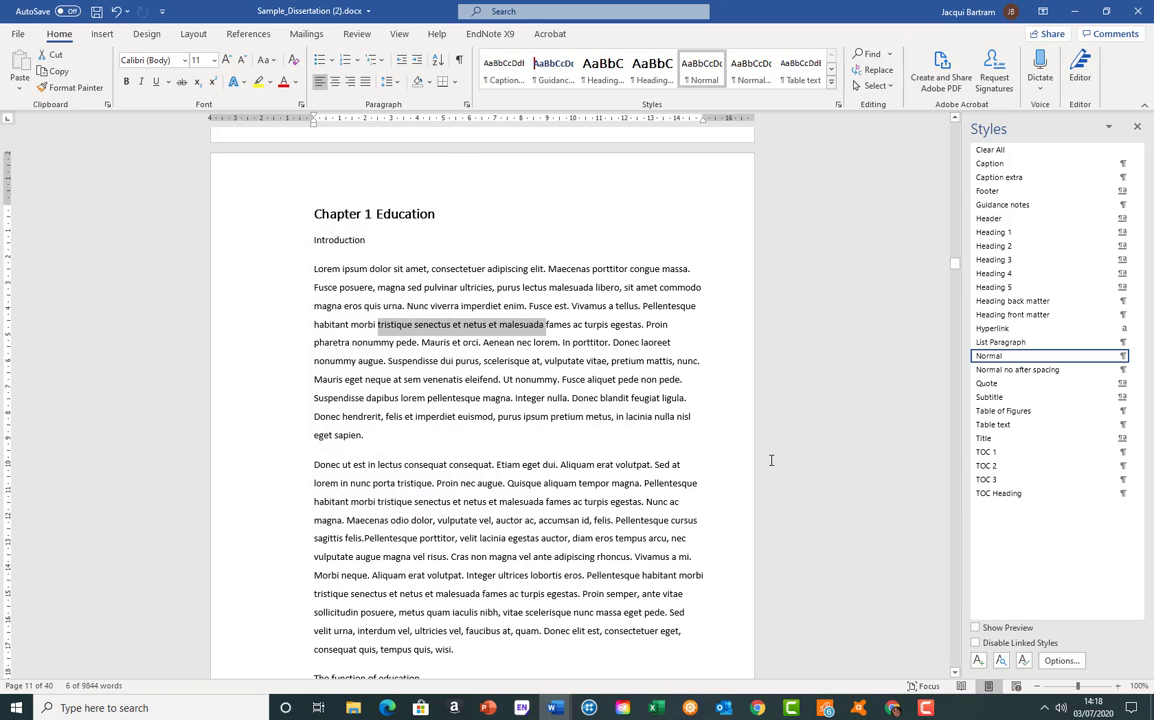
Check which style is applied to the "Chapter 1 Education" title.
click(589, 377)
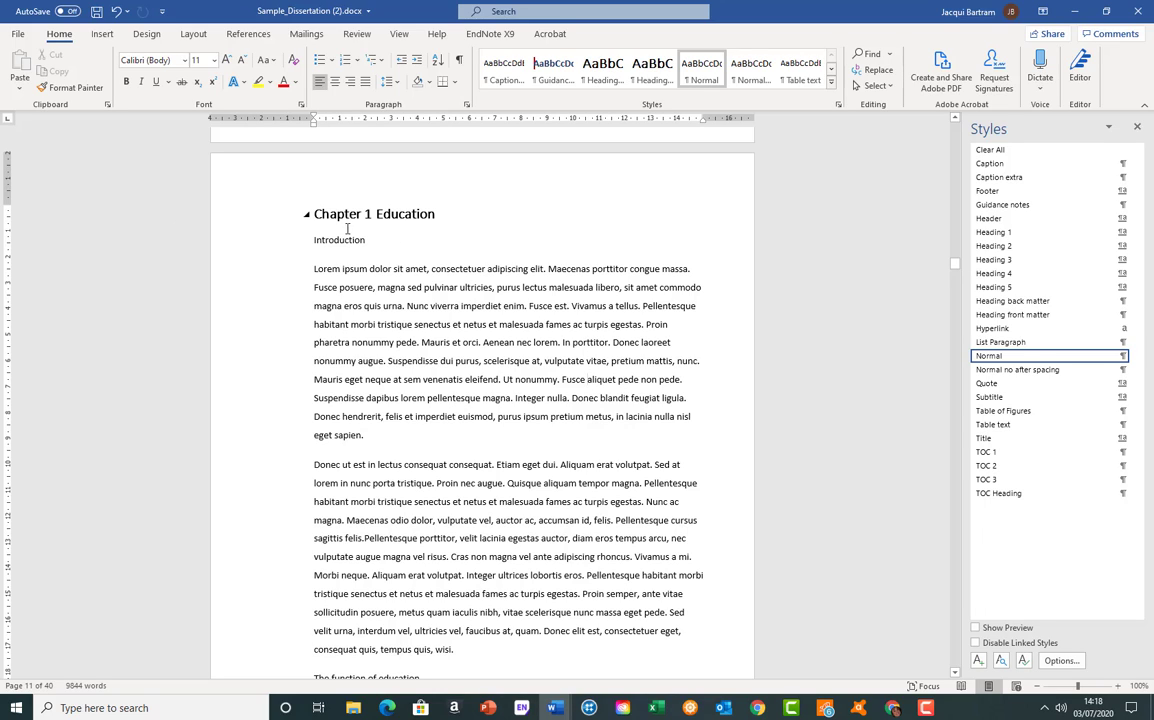
click(446, 214)
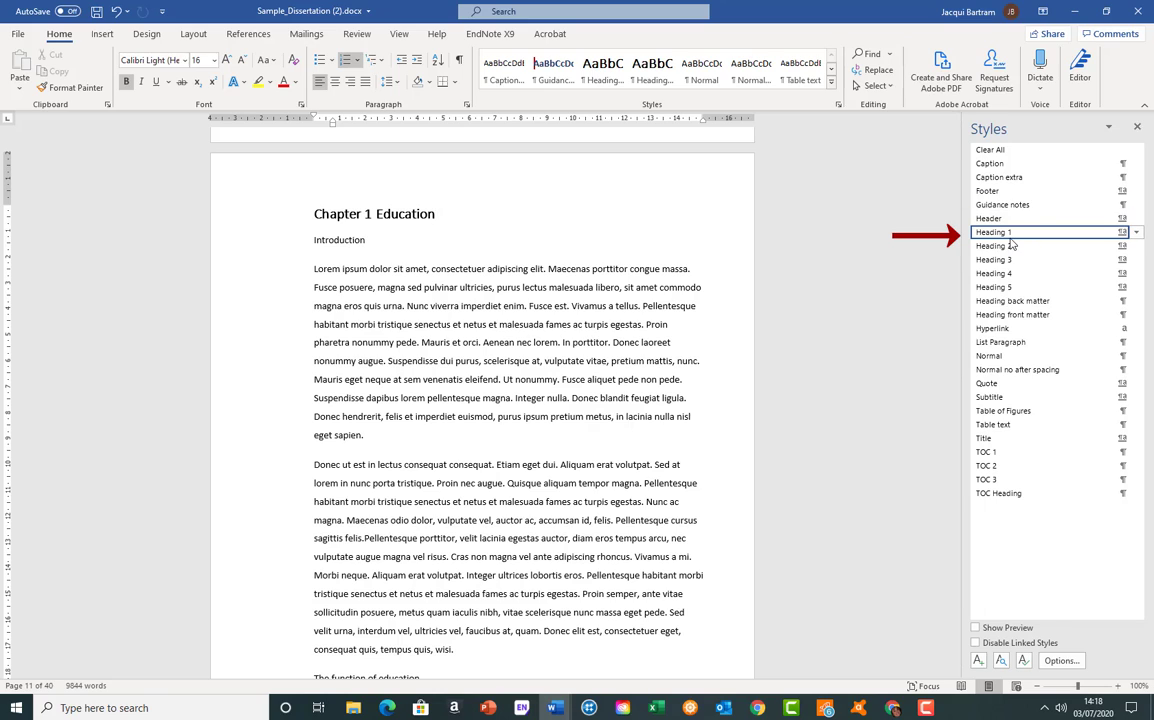
mouse_move(1011, 238)
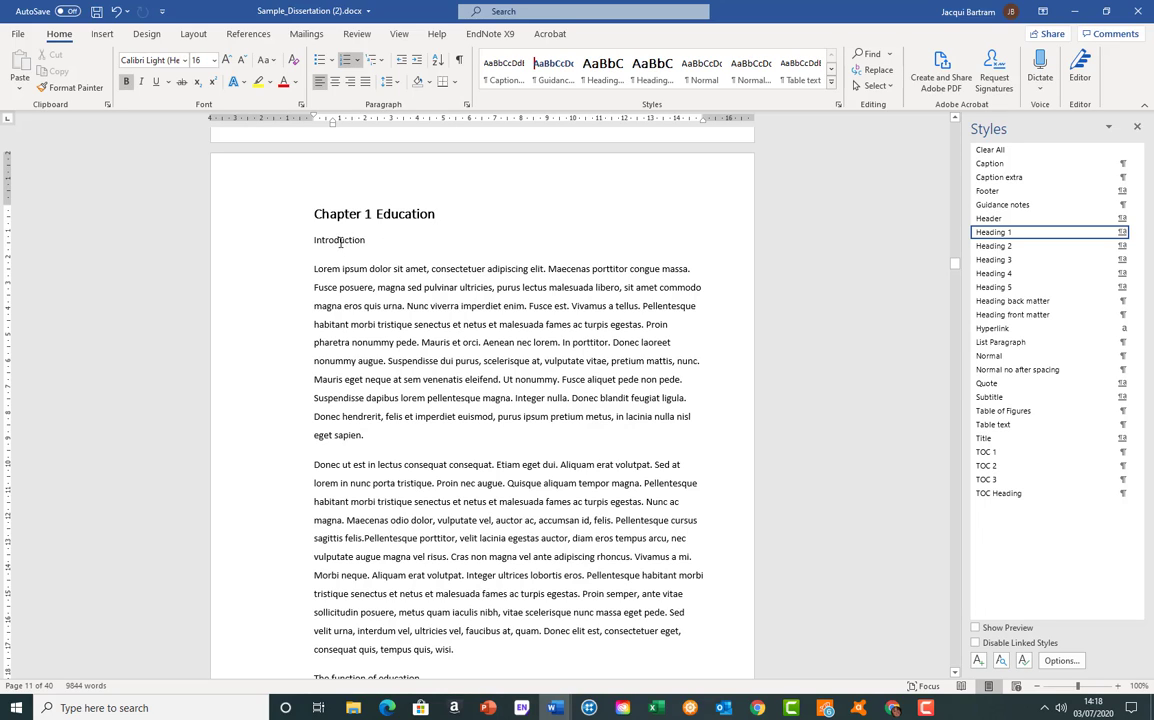
Apply the Heading 2 style to the "Introduction" and "The function of education" section headings.
click(340, 242)
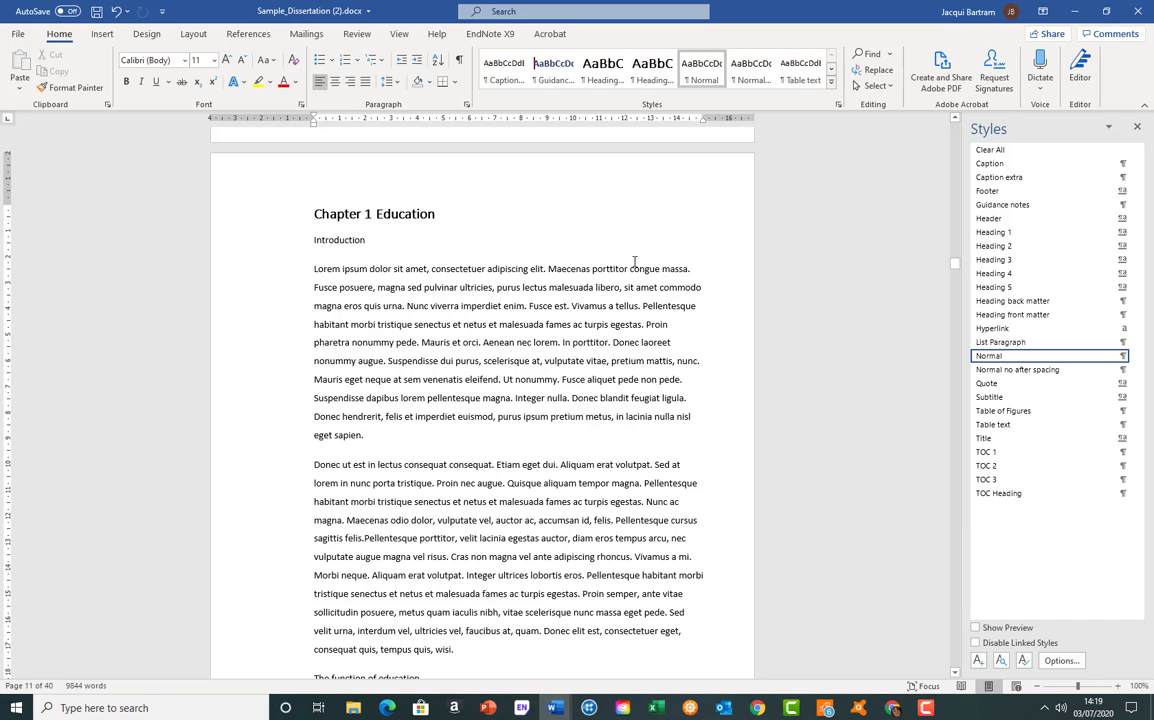
click(1005, 247)
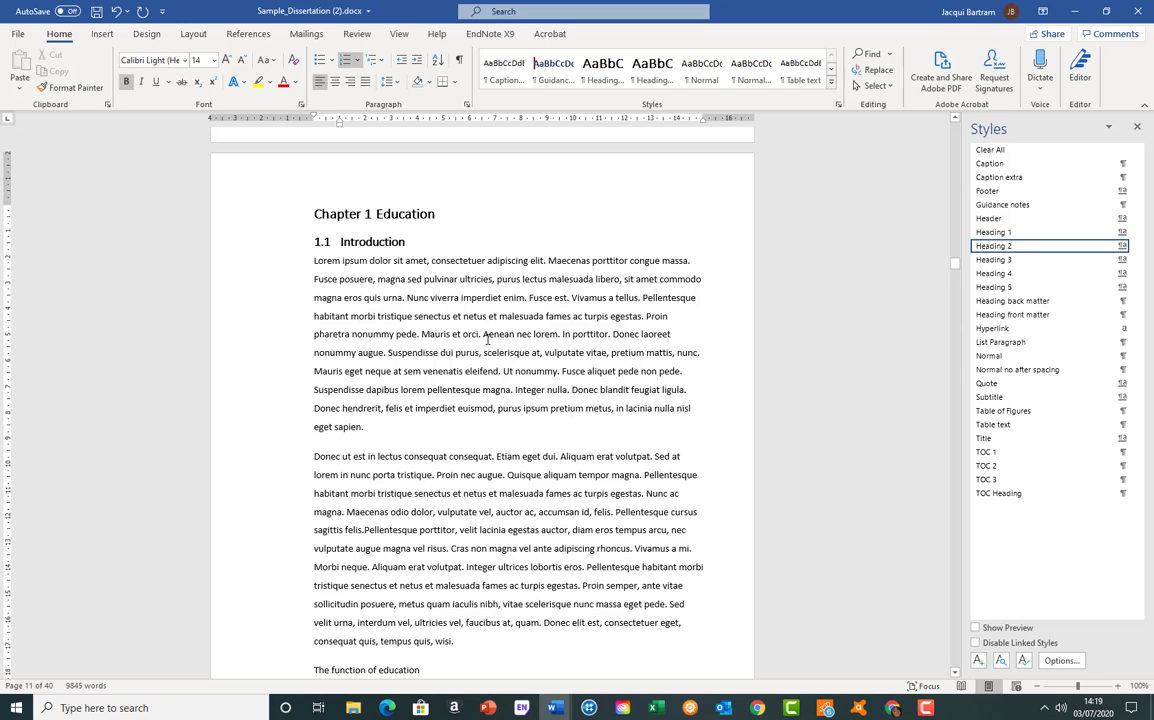
scroll(541, 340, down, 5)
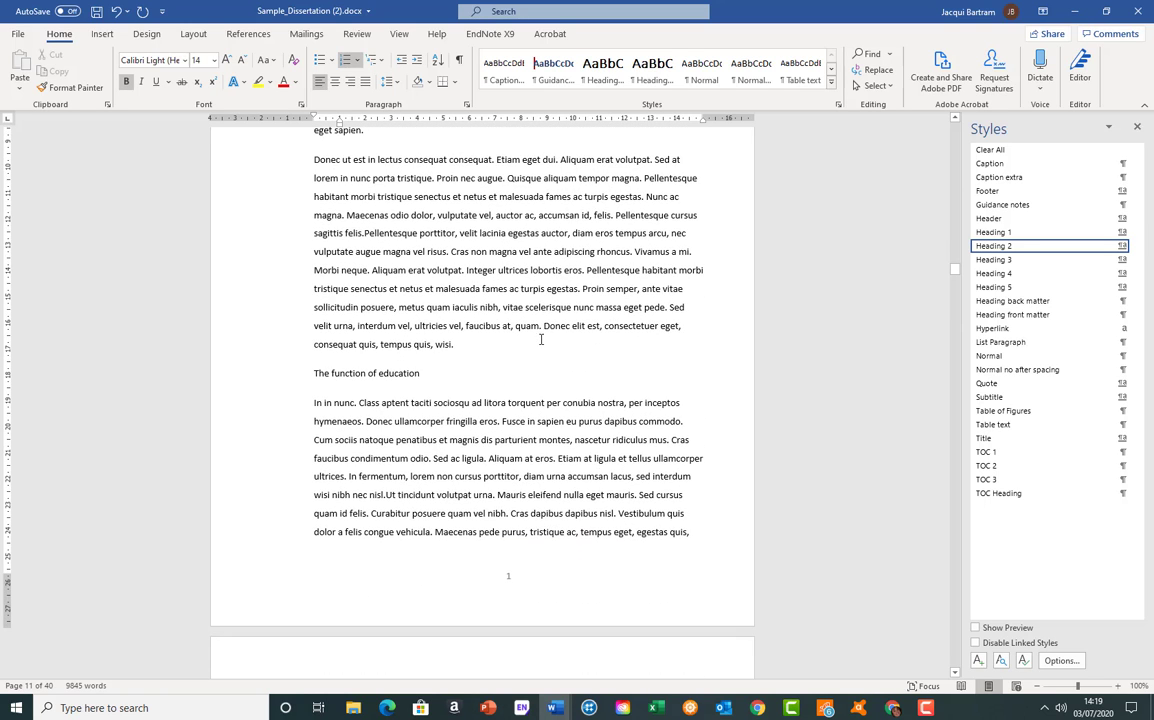
key(ctrl+shift+n)
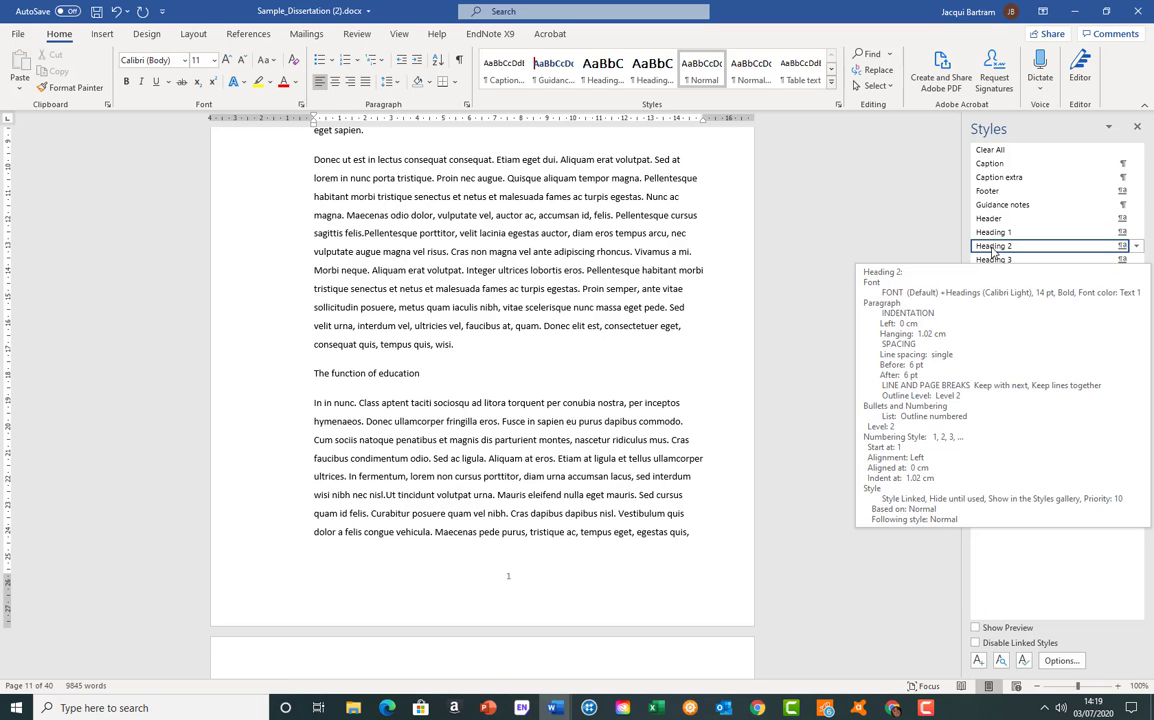
click(993, 247)
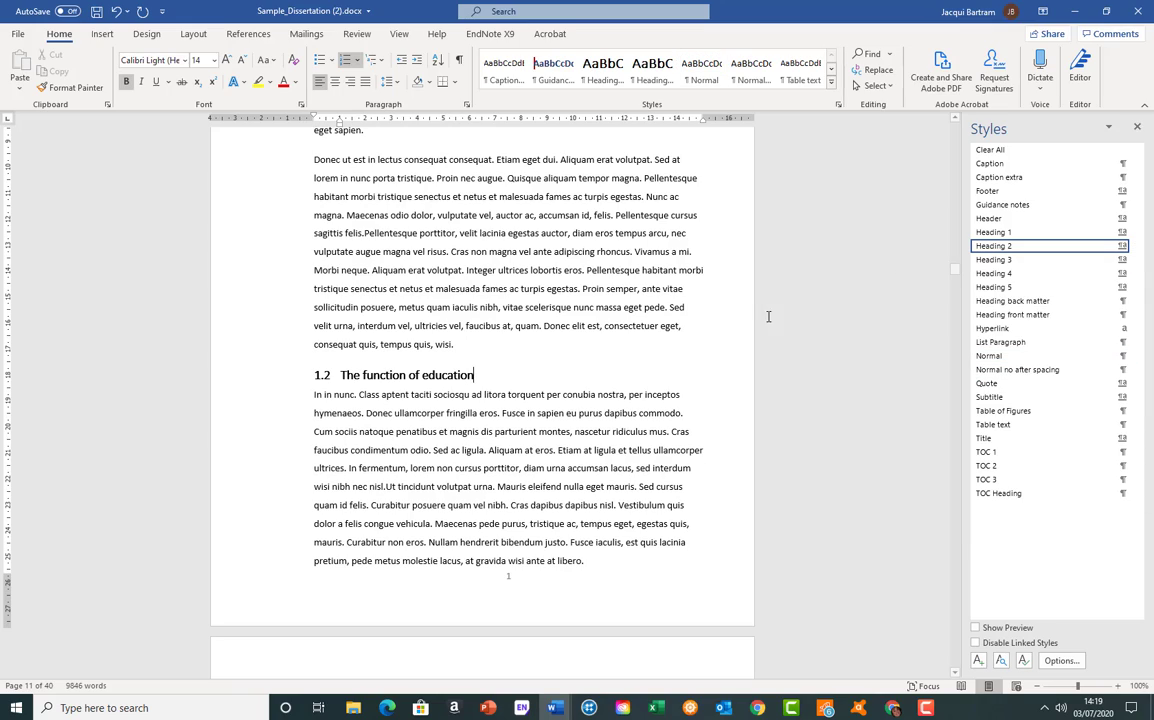
Apply the Heading 3 style to the italic line "Is to teach one to think intensively and to think critically".
scroll(603, 388, down, 5)
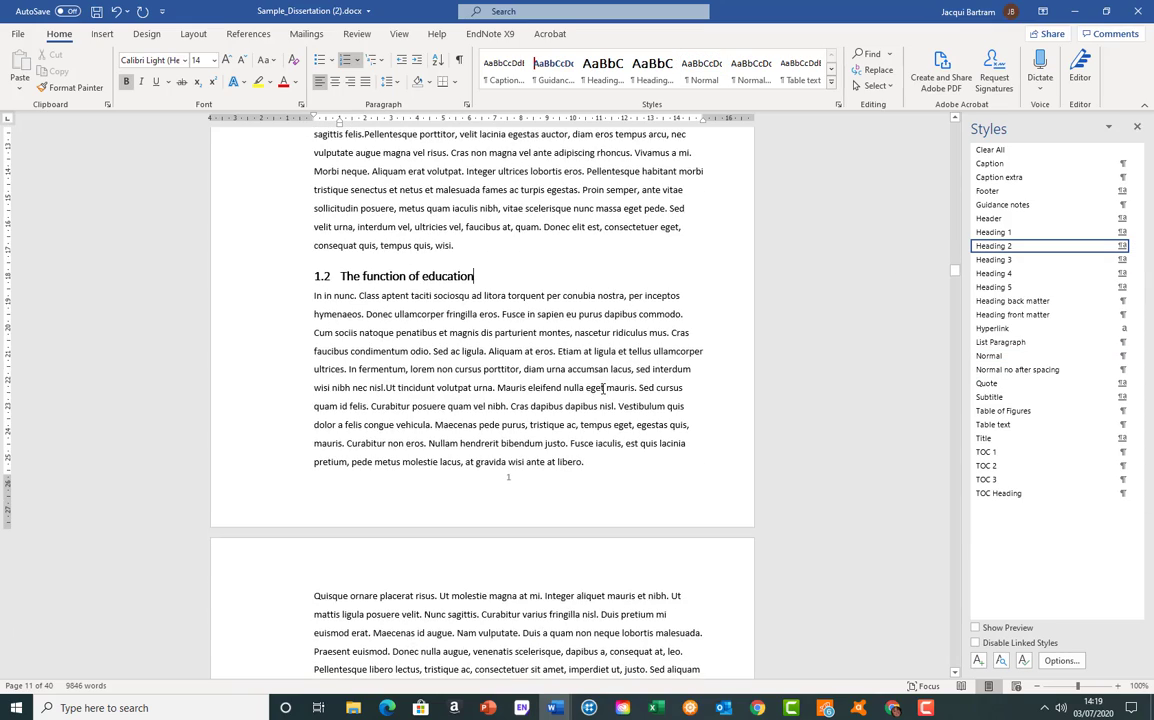
scroll(607, 388, down, 8)
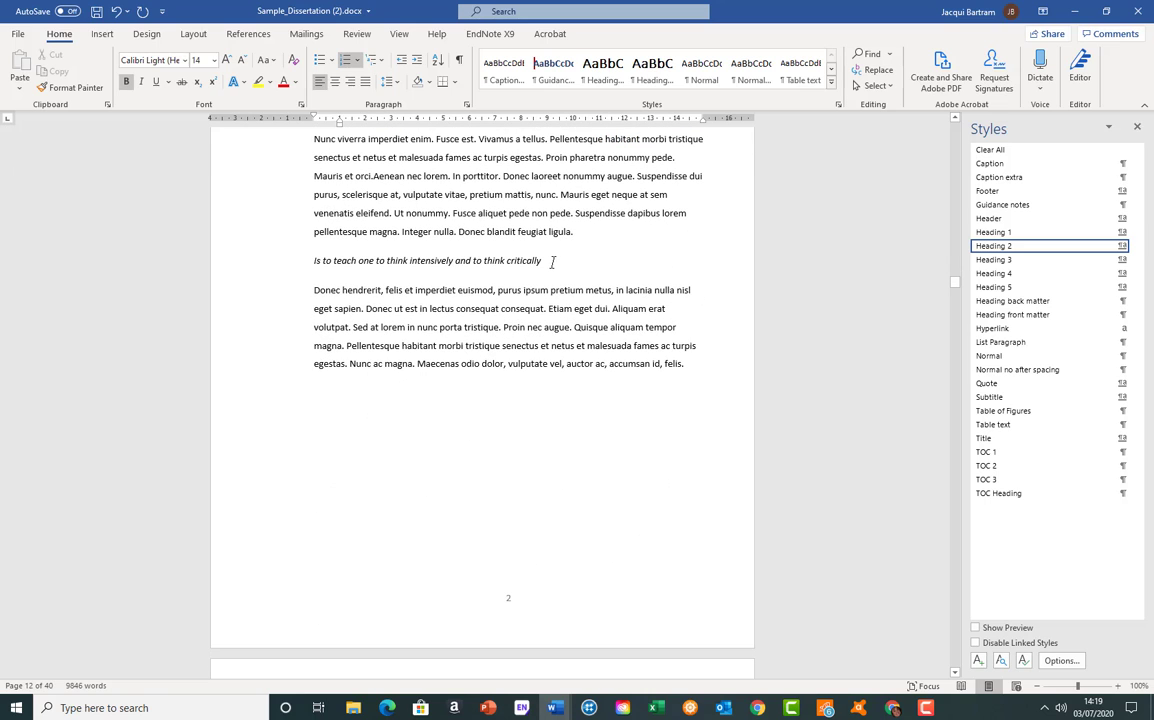
click(552, 261)
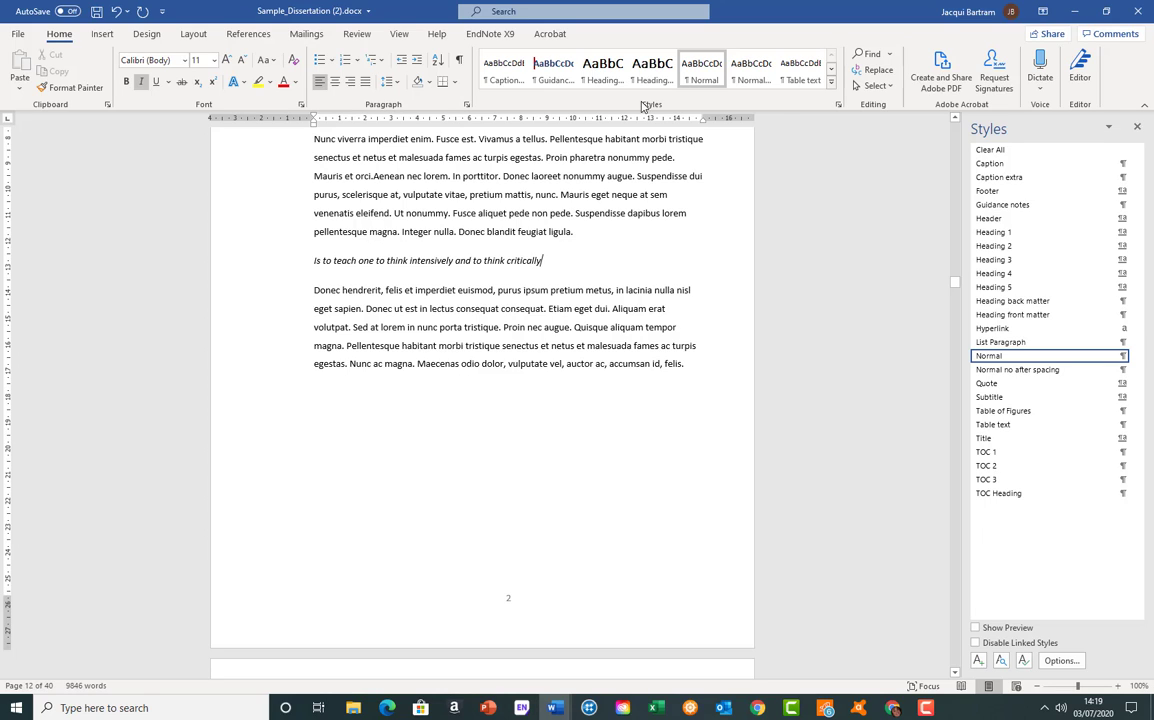
click(995, 260)
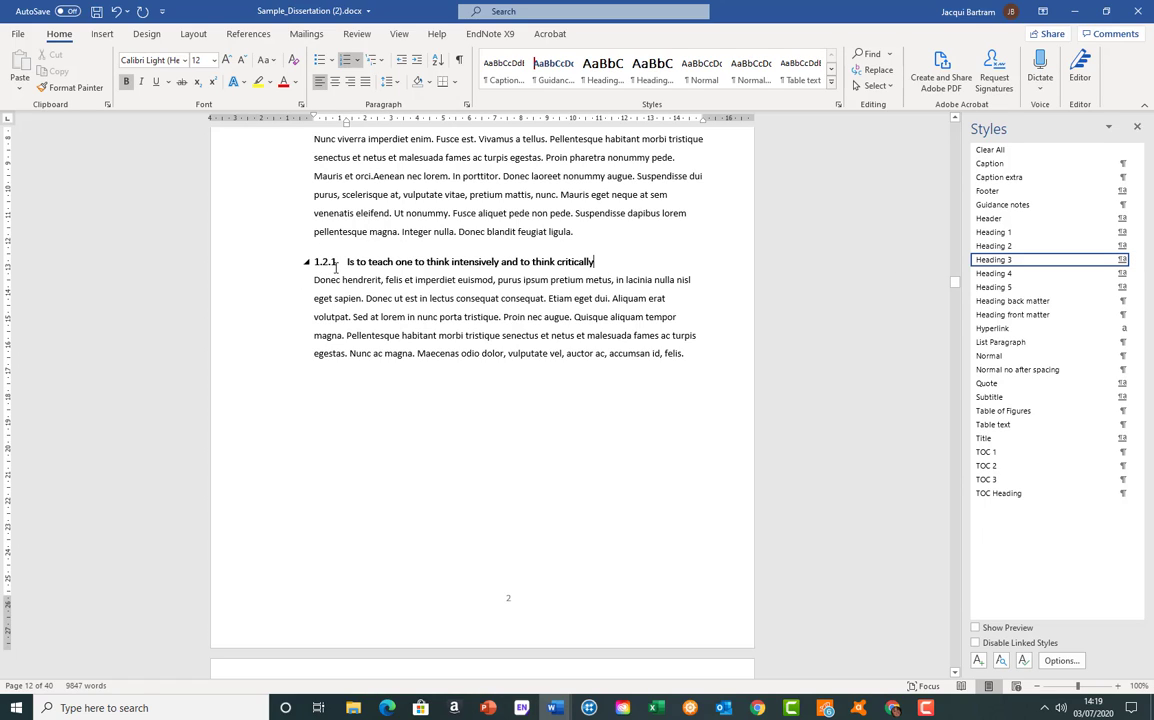
Apply the Heading 3 style to the italic lines "Intelligence plus character" and "That is the goal of true education".
scroll(508, 297, down, 5)
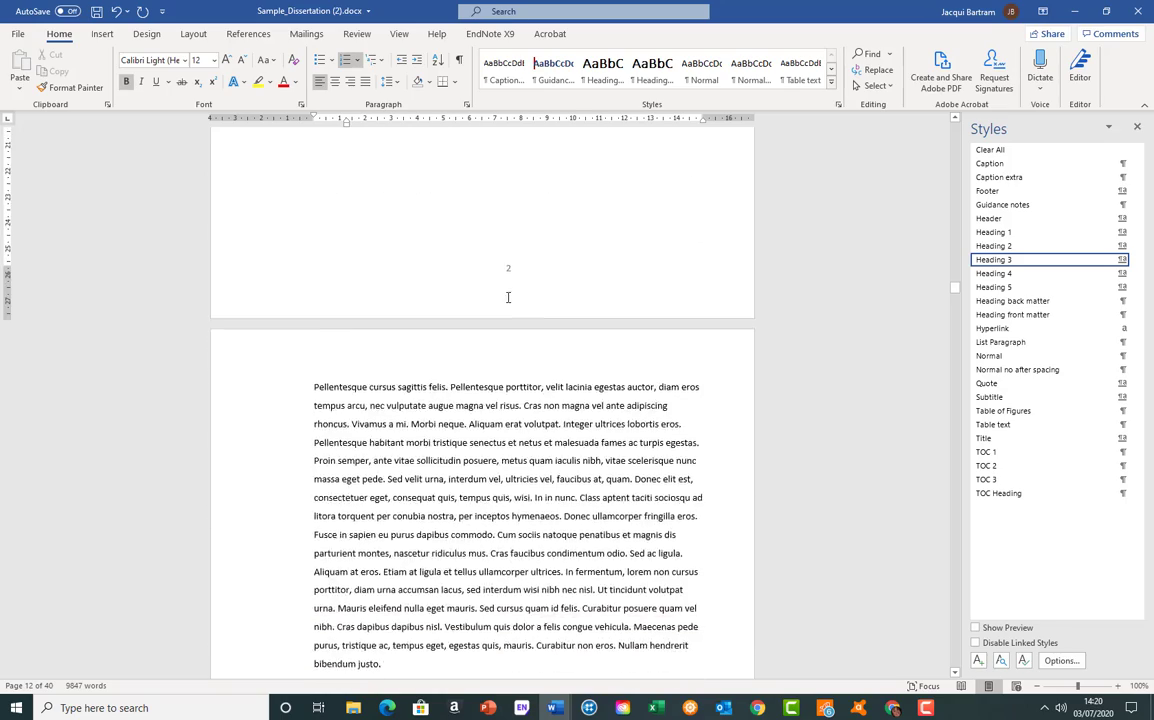
scroll(508, 297, down, 5)
click(505, 396)
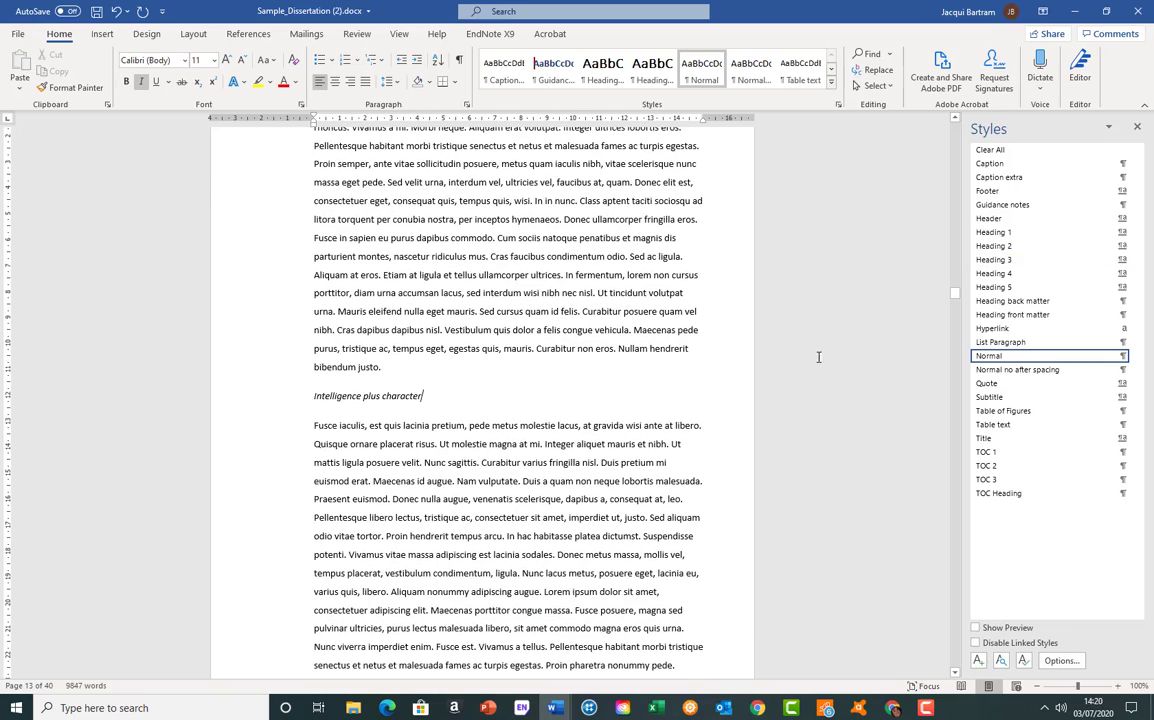
click(993, 259)
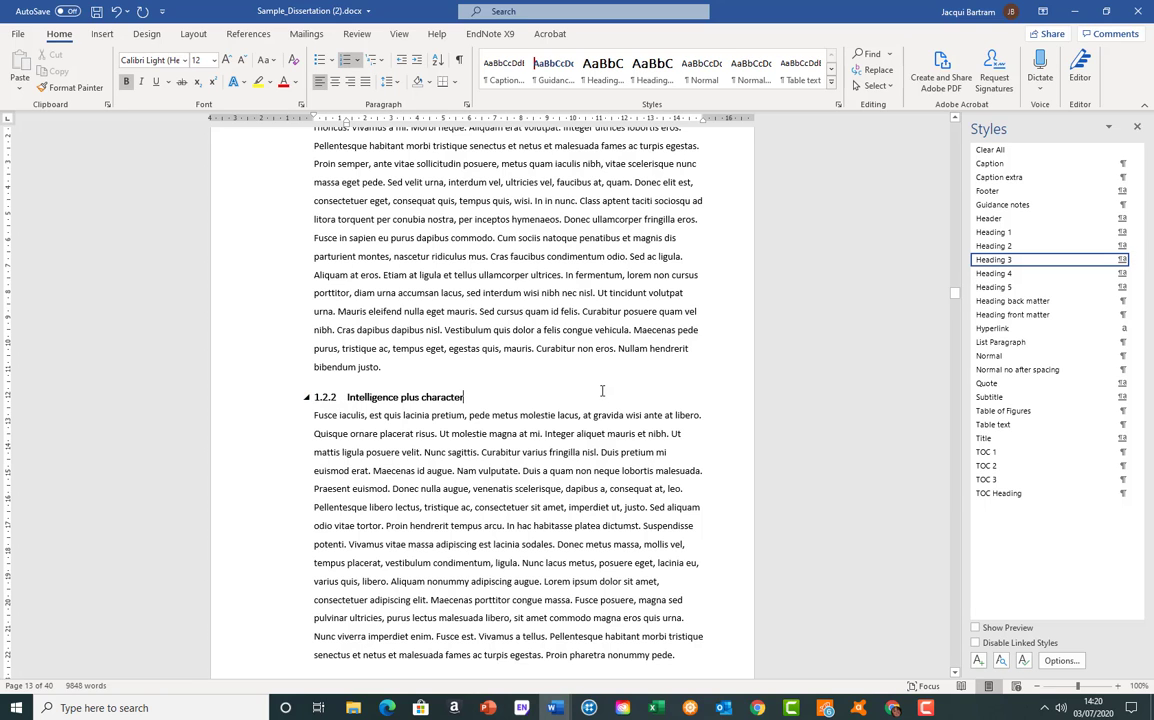
scroll(602, 390, down, 3)
click(461, 354)
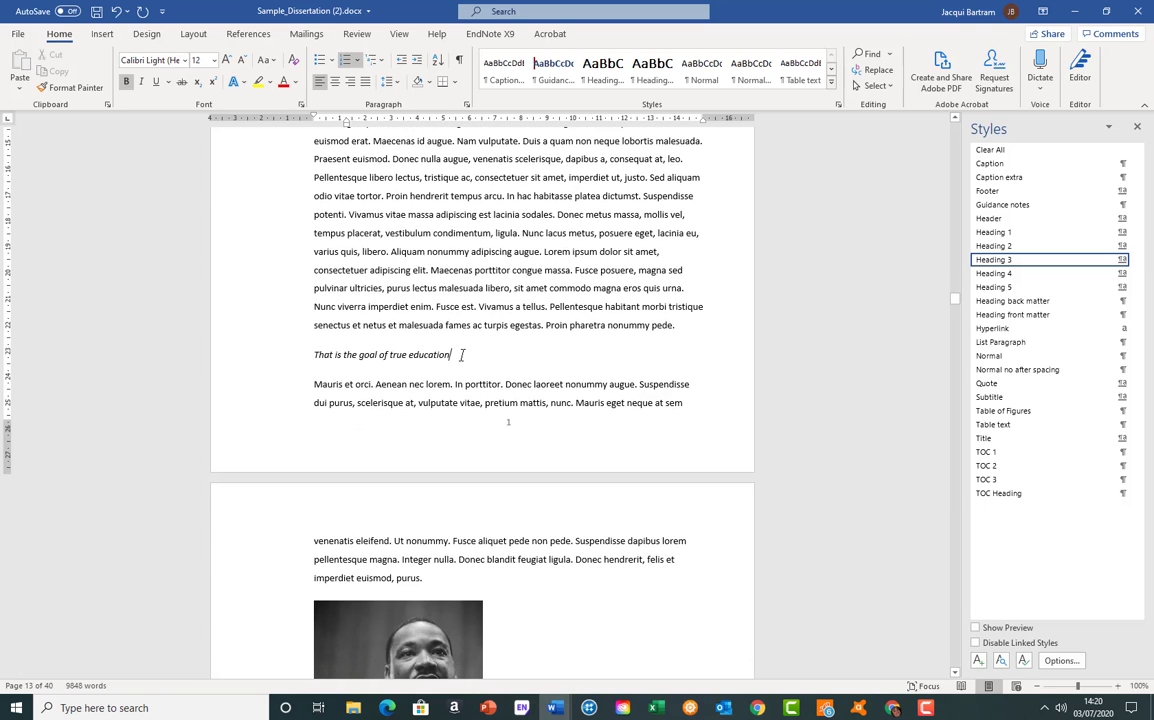
click(991, 260)
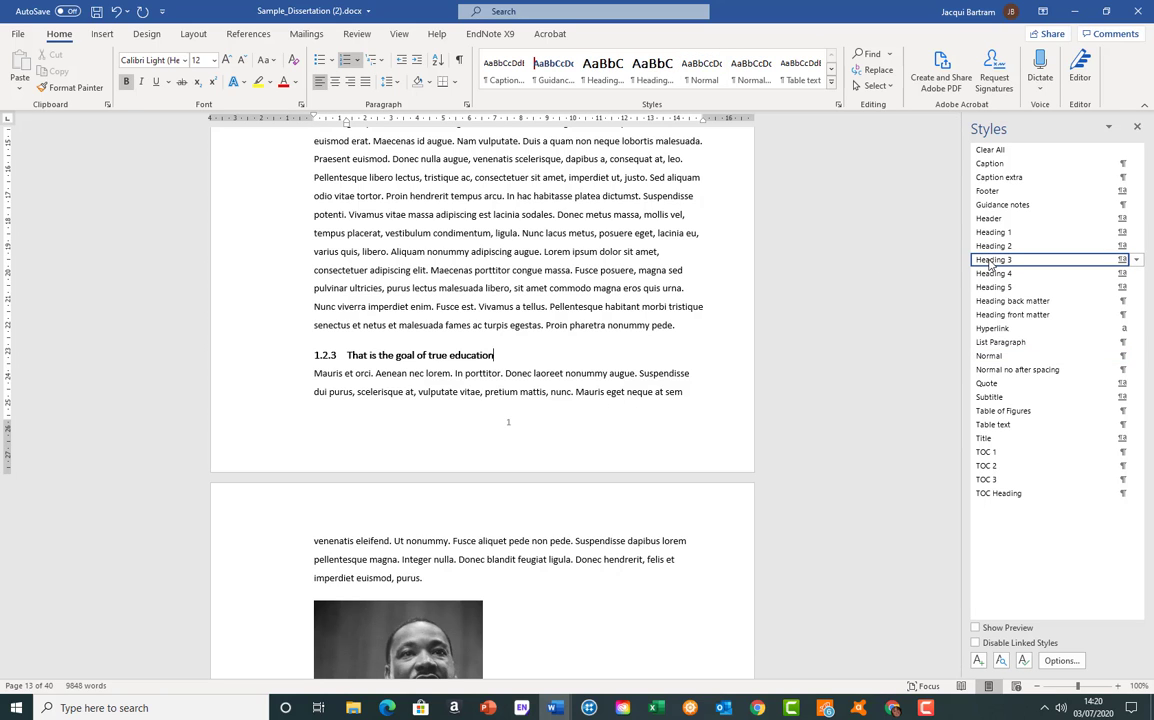
Apply the Heading 2 style to "Education is the most powerful weapon" below the picture of Martin Luther King.
scroll(469, 362, down, 3)
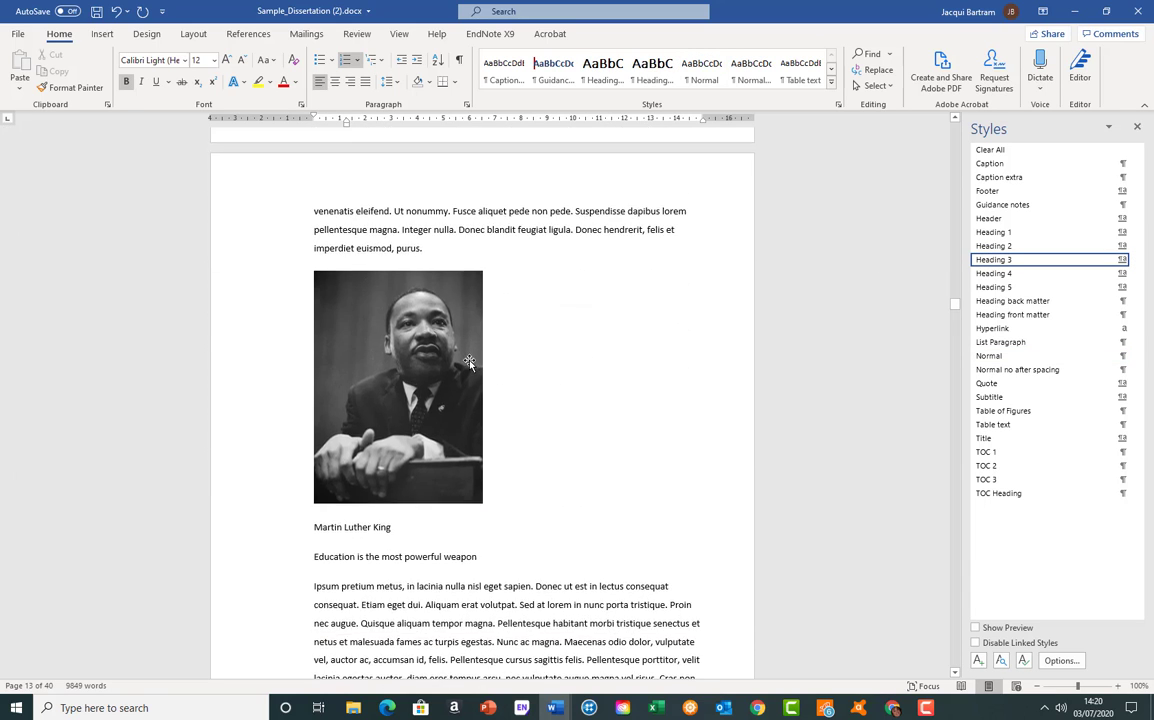
scroll(469, 362, down, 2)
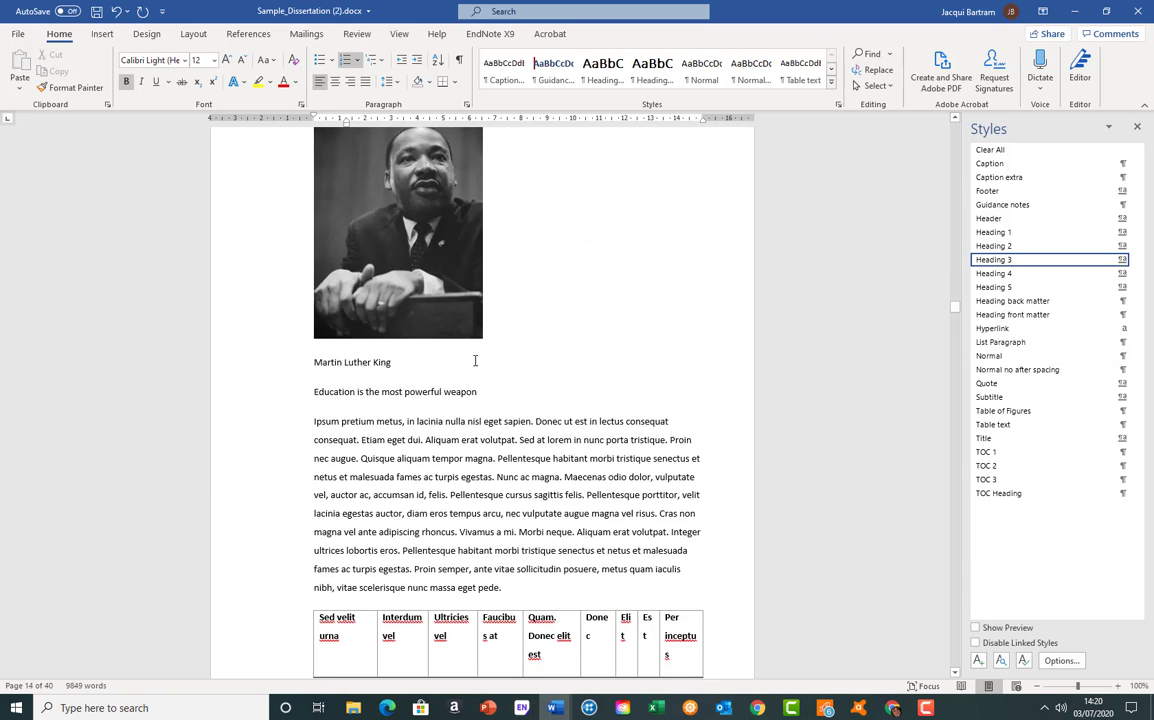
click(386, 392)
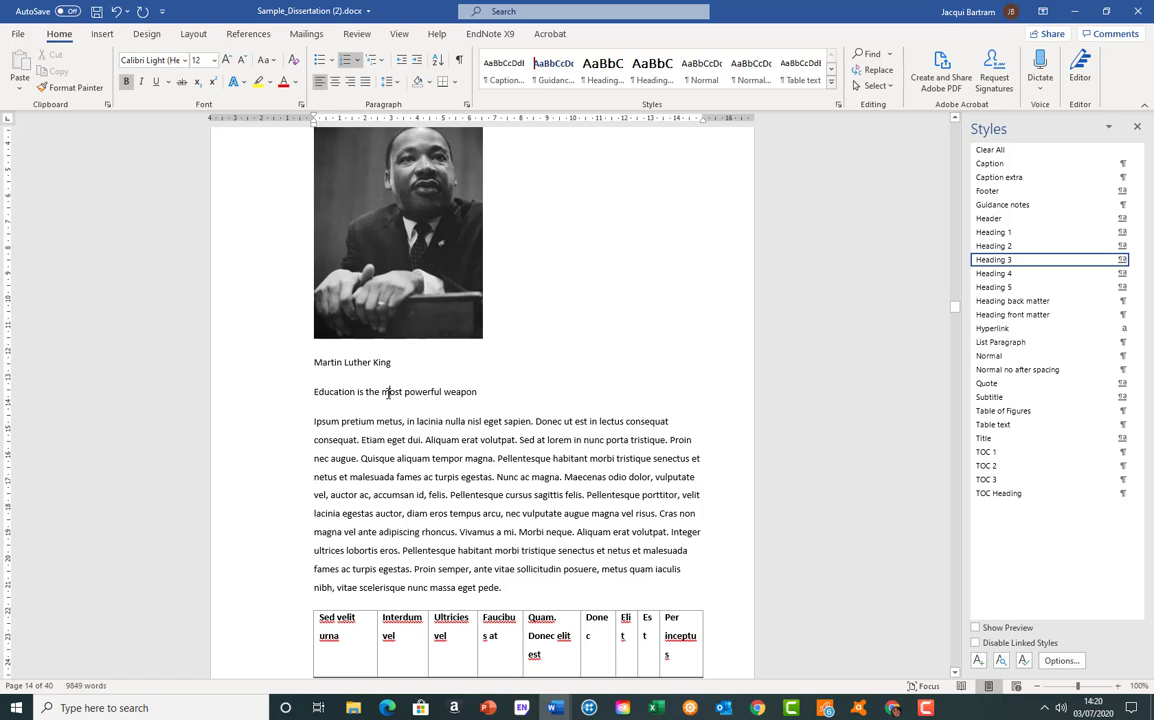
click(1018, 246)
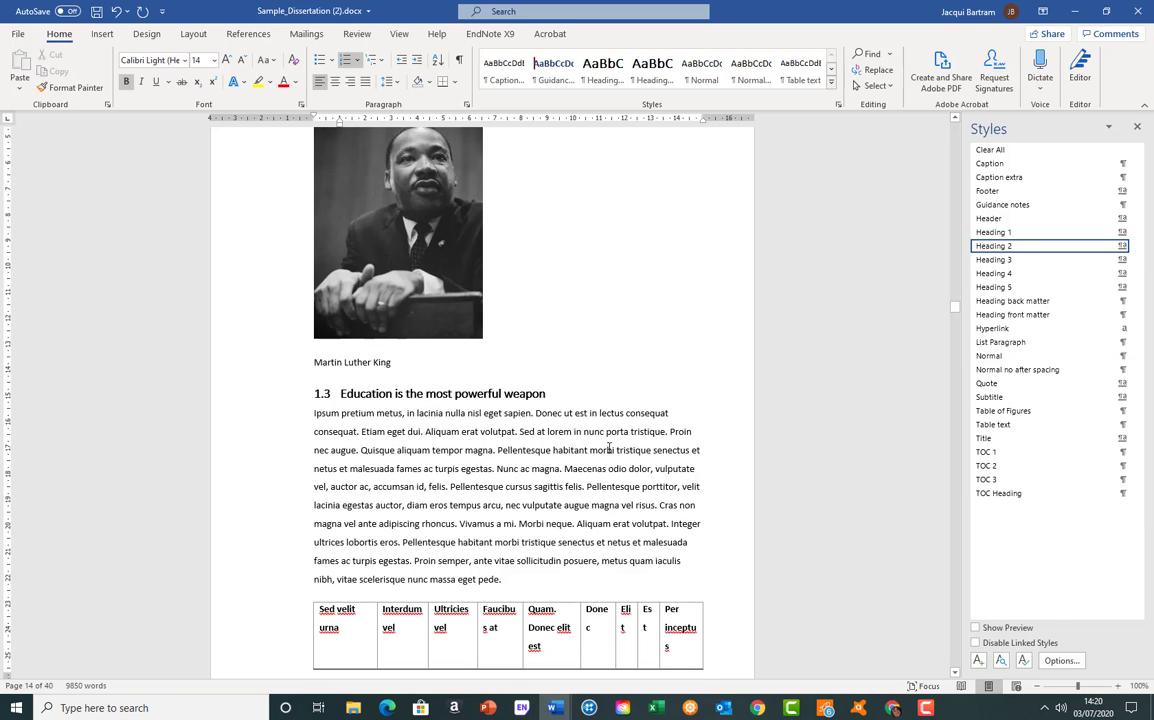
Apply the Heading 3 style to the italic line "Which you can use to change the world" below the table.
scroll(614, 440, down, 8)
scroll(614, 440, down, 10)
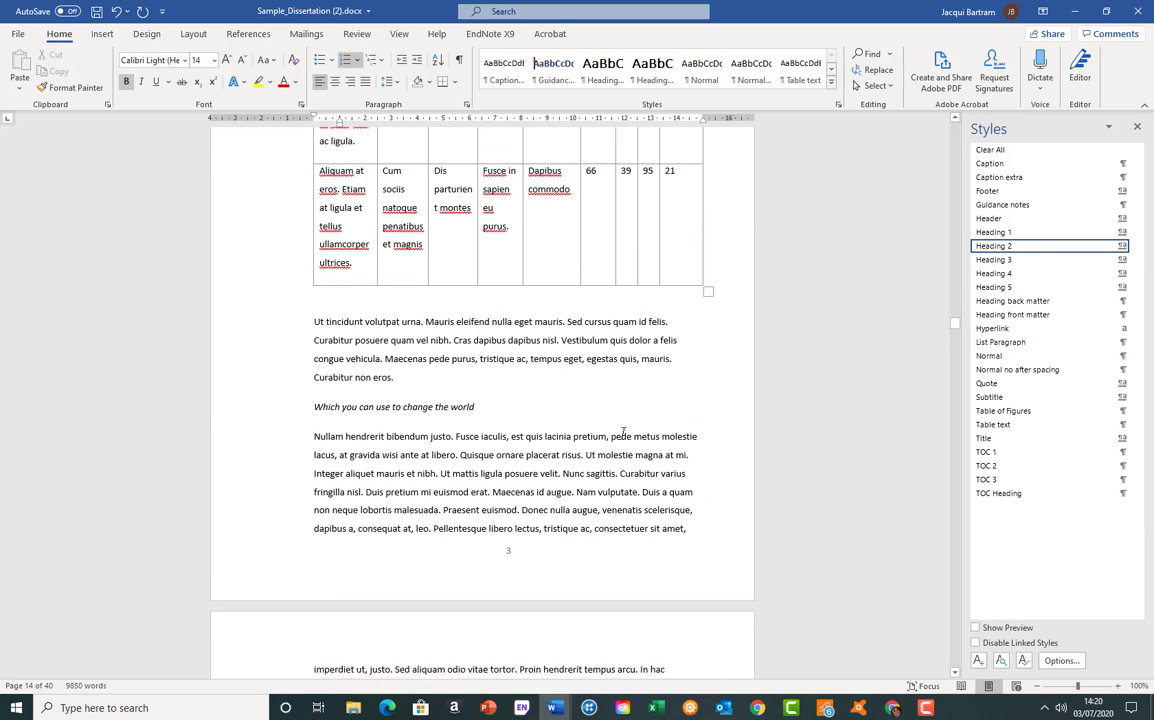
click(499, 380)
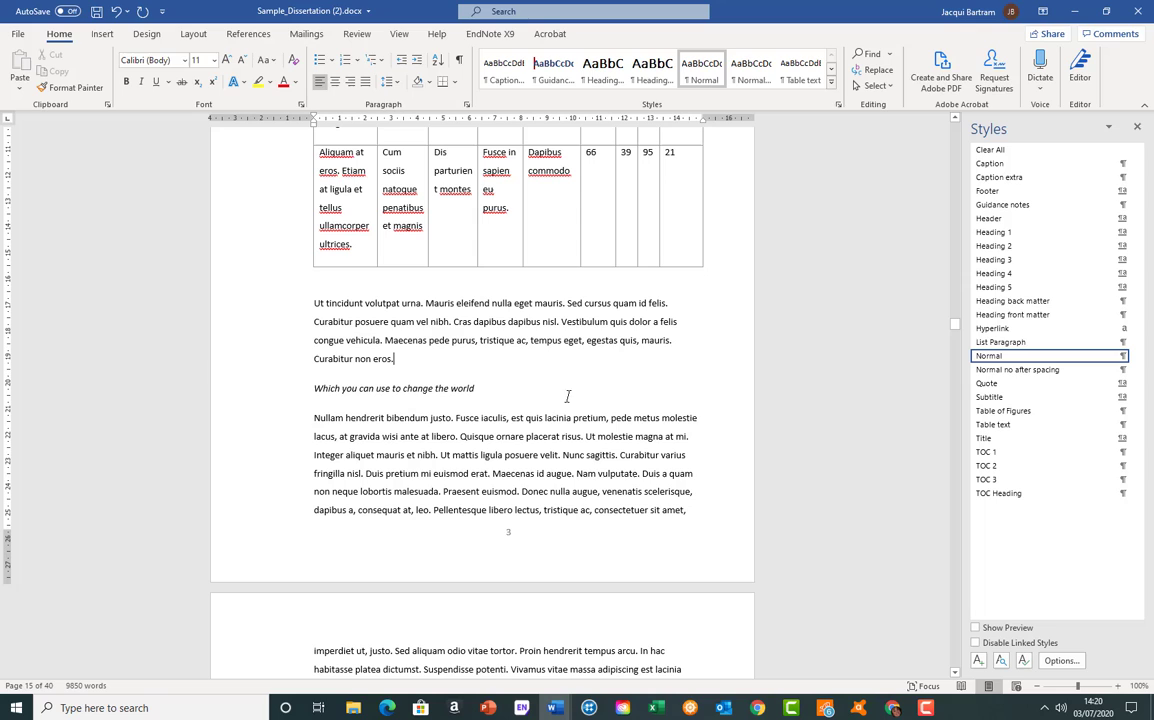
click(487, 392)
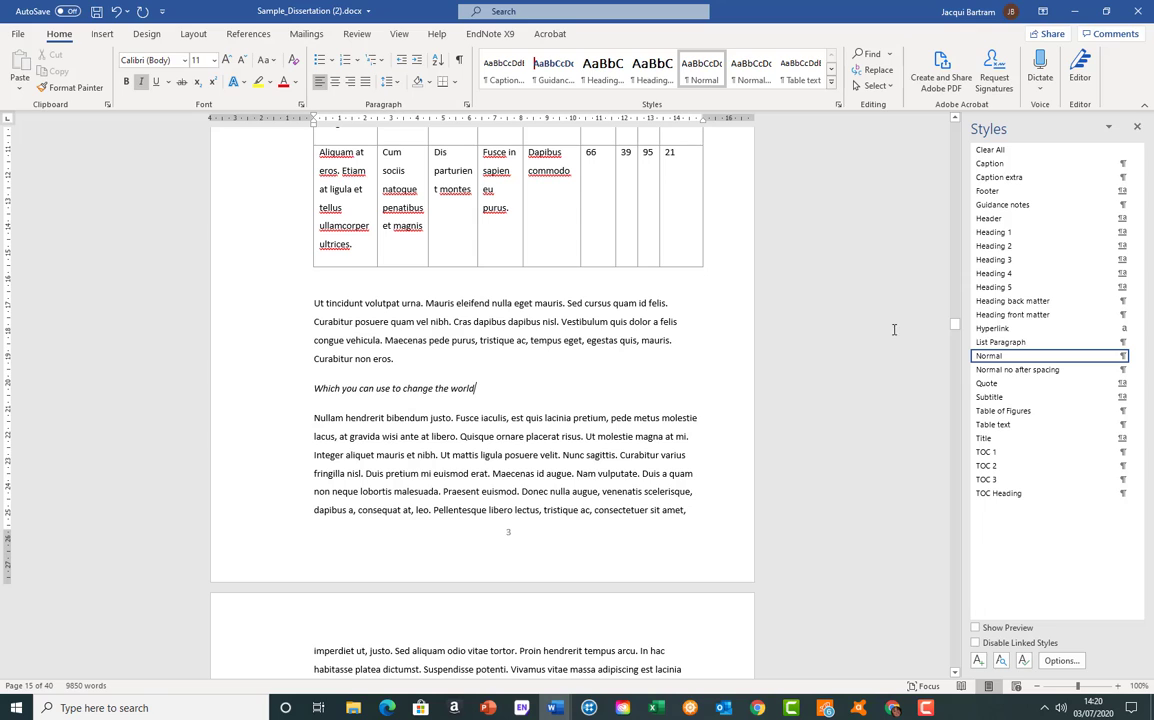
click(1005, 261)
Apply the Heading 2 style to "Education is not the filling of a pail" below the picture of Nelson Mandela.
scroll(681, 393, down, 6)
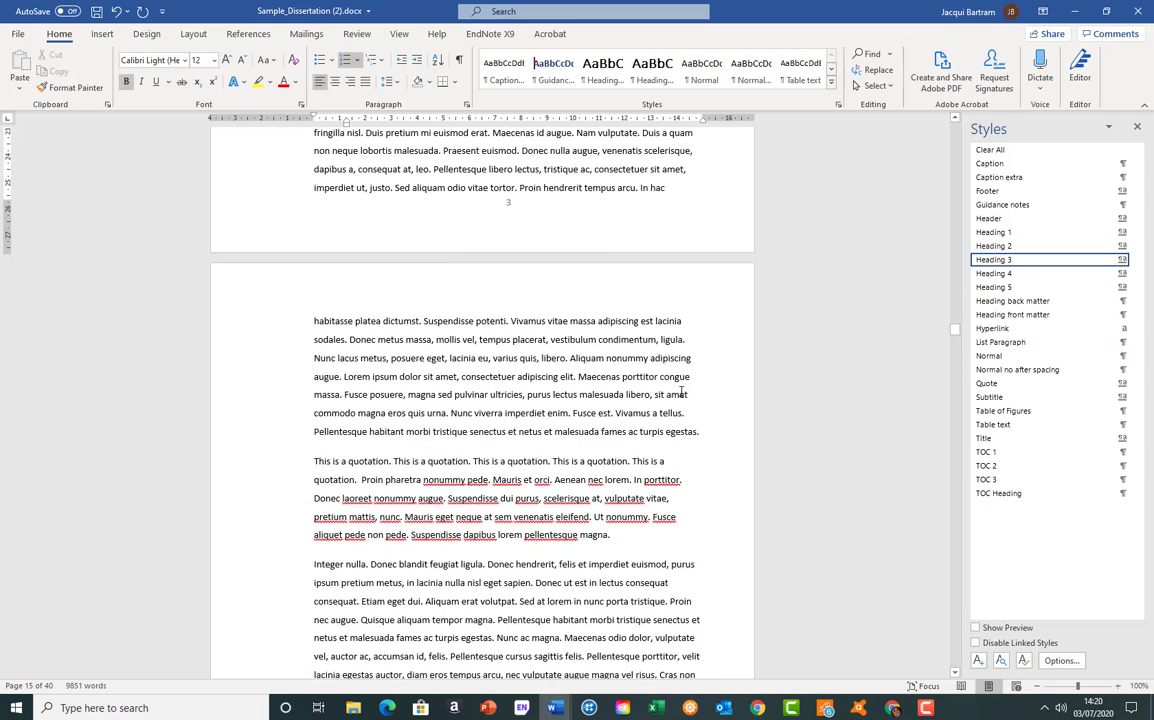
scroll(681, 393, down, 10)
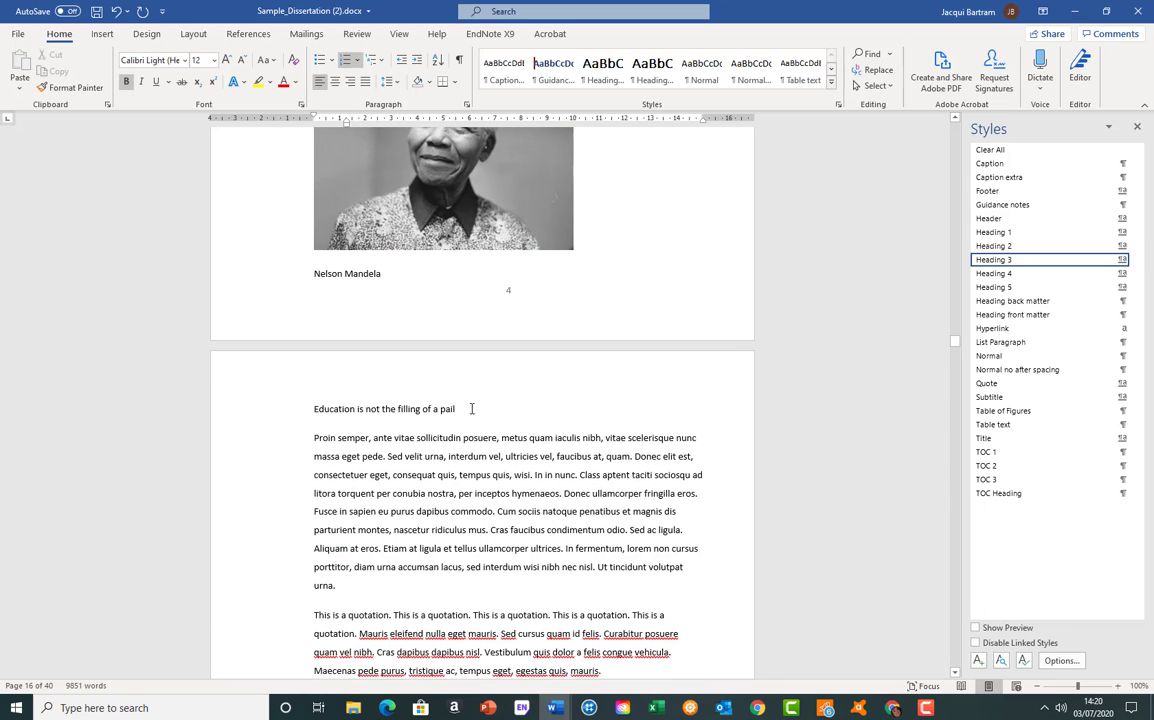
click(471, 408)
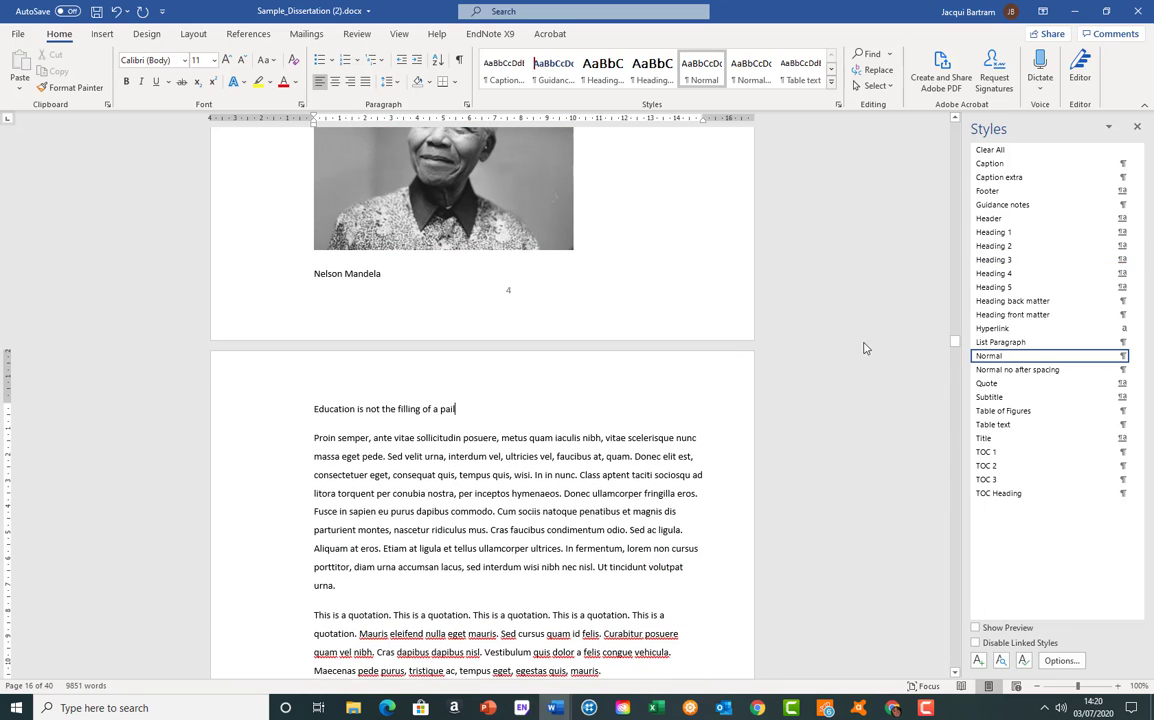
click(1000, 245)
Apply the Heading 3 style to the italic line "But the lighting of a fire".
scroll(624, 418, down, 6)
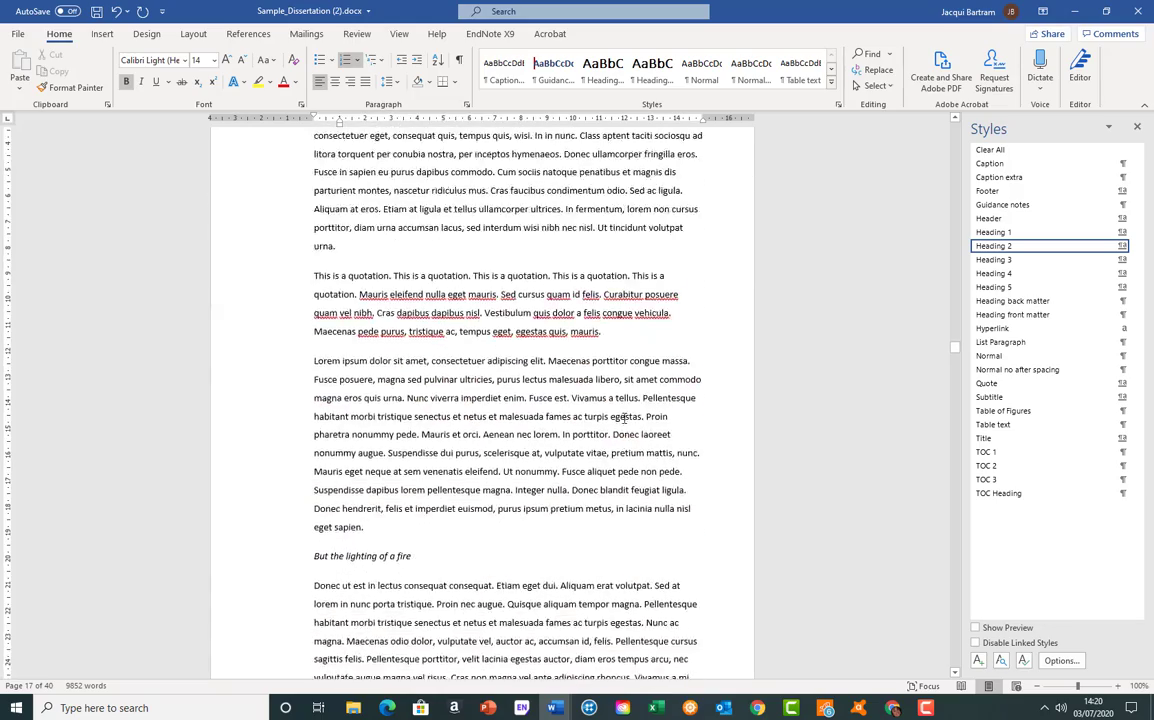
scroll(624, 418, down, 4)
click(489, 327)
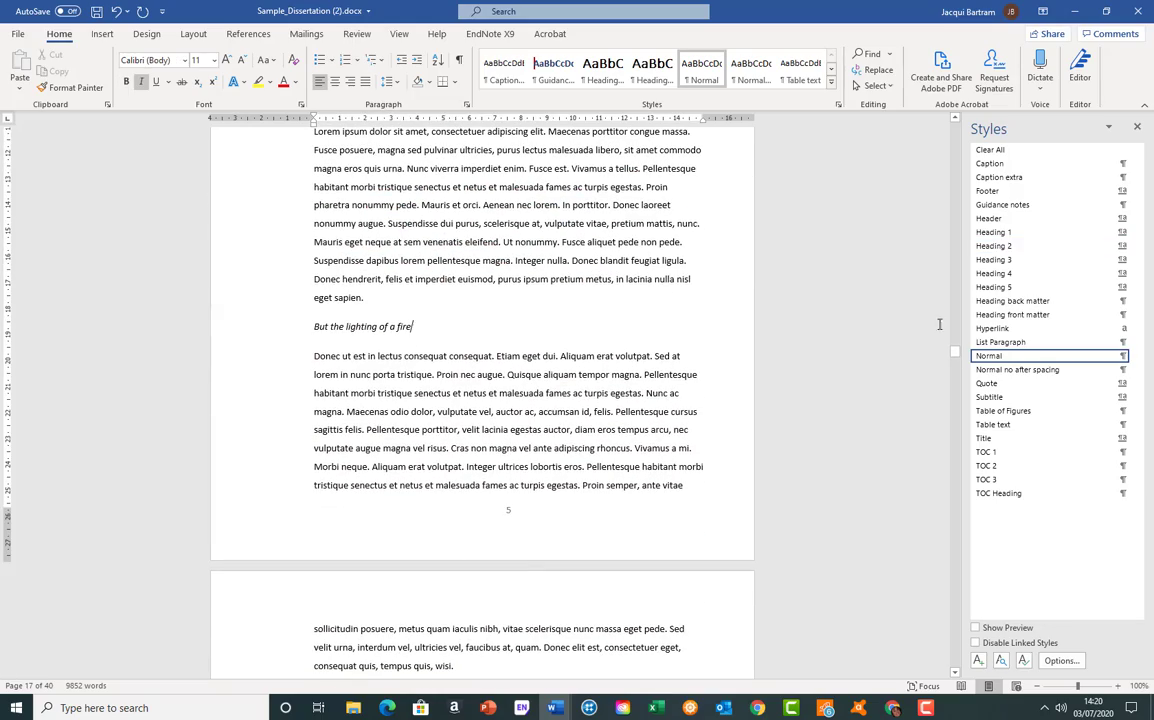
click(1030, 260)
Apply the Heading 2 style to "A well-educated mind" below the picture of William Butler Yeats.
scroll(613, 370, down, 8)
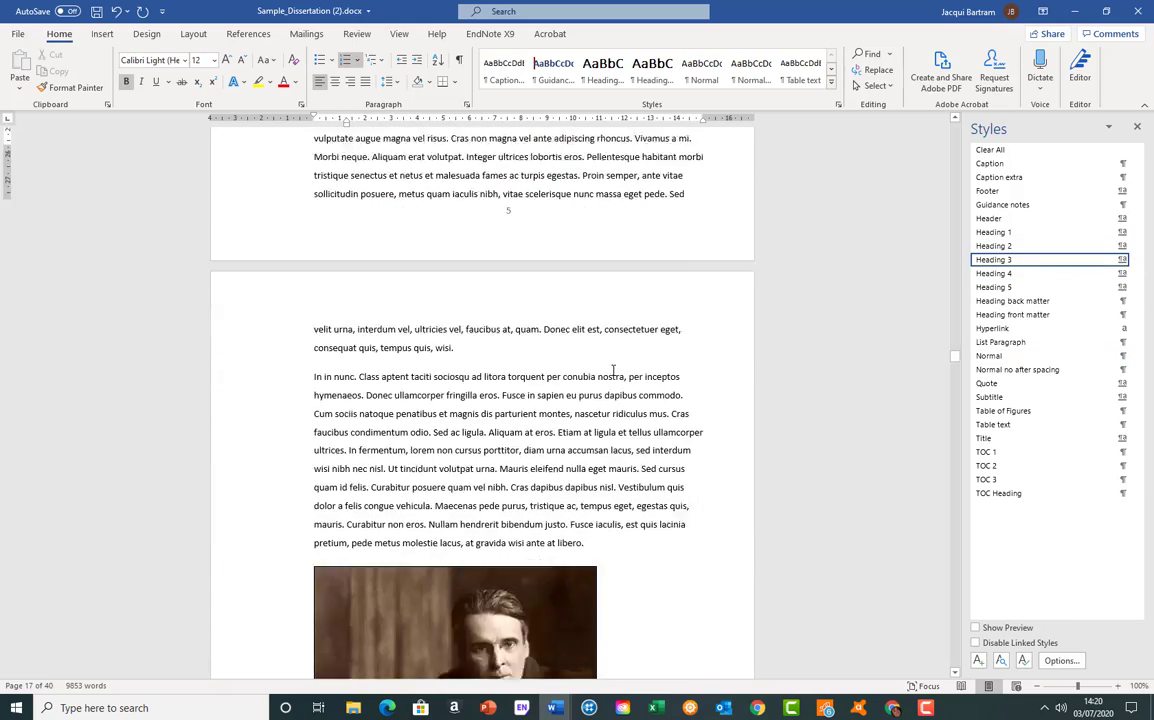
scroll(613, 370, down, 8)
click(419, 423)
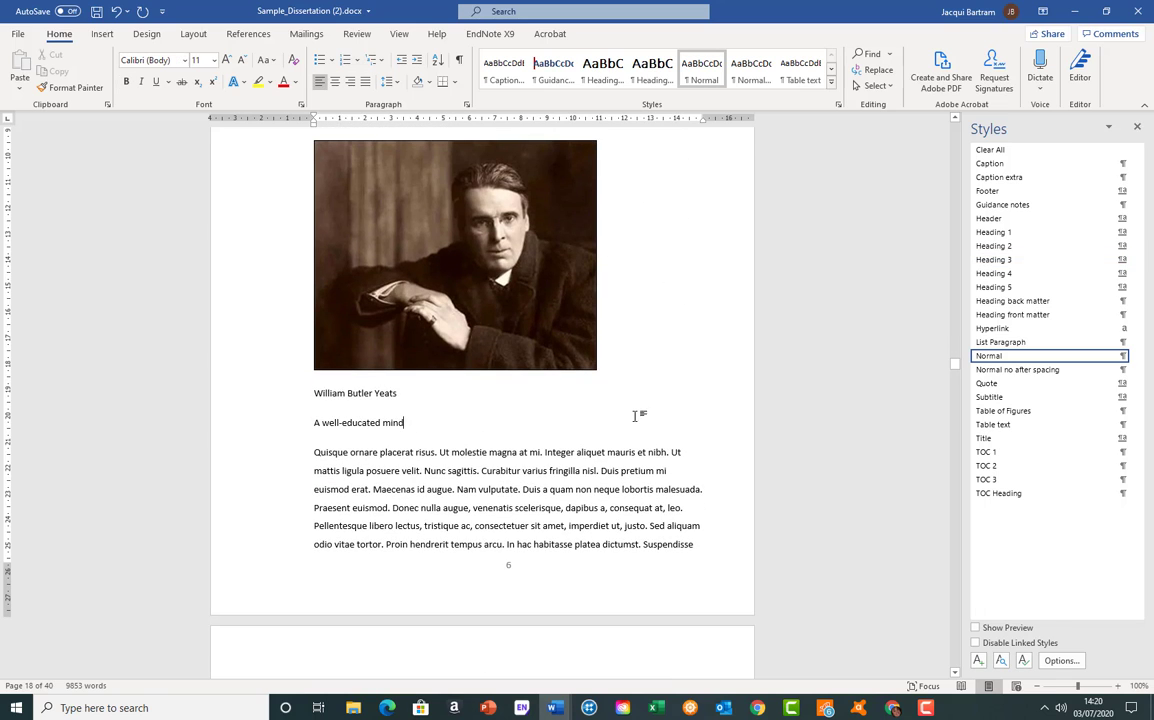
click(1026, 247)
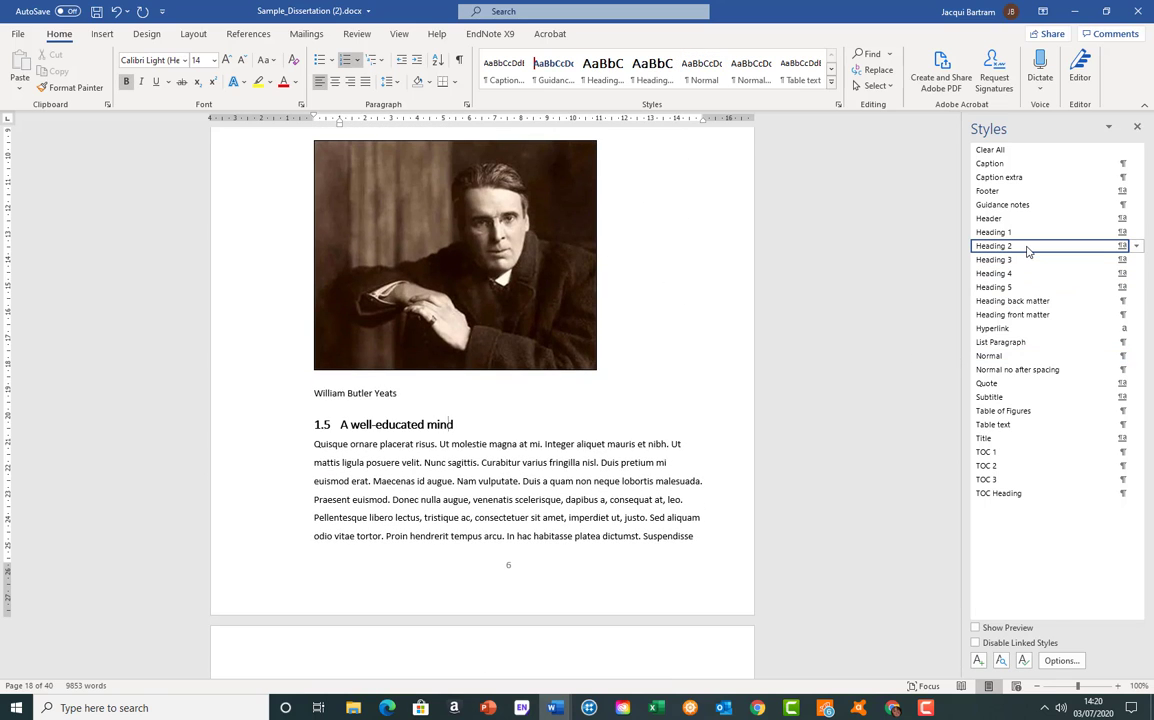
Apply the Heading 3 style to the italic line "Will always have more questions".
scroll(690, 404, down, 6)
scroll(591, 428, down, 3)
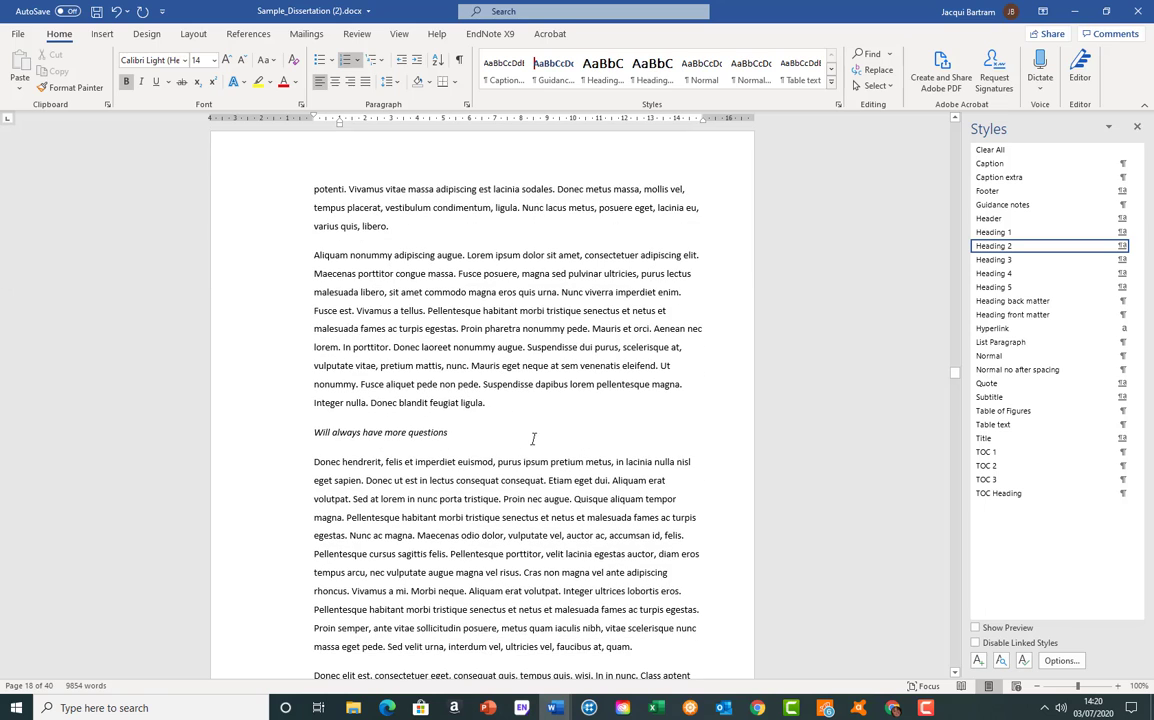
click(462, 436)
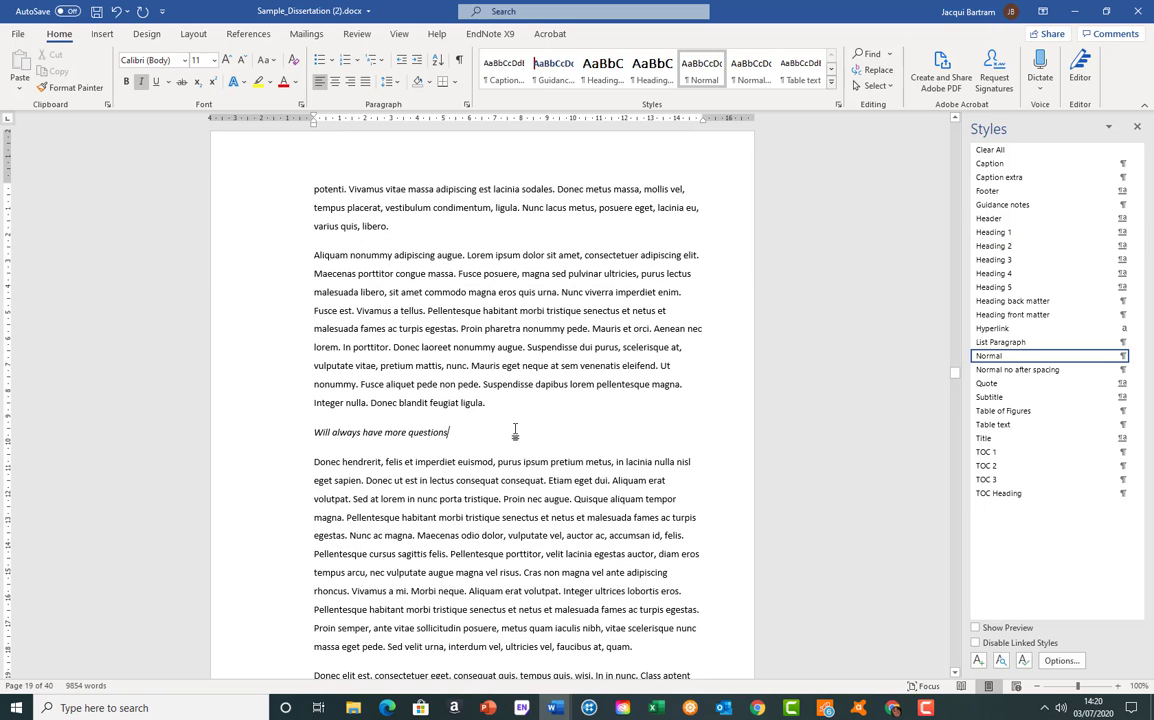
click(1007, 259)
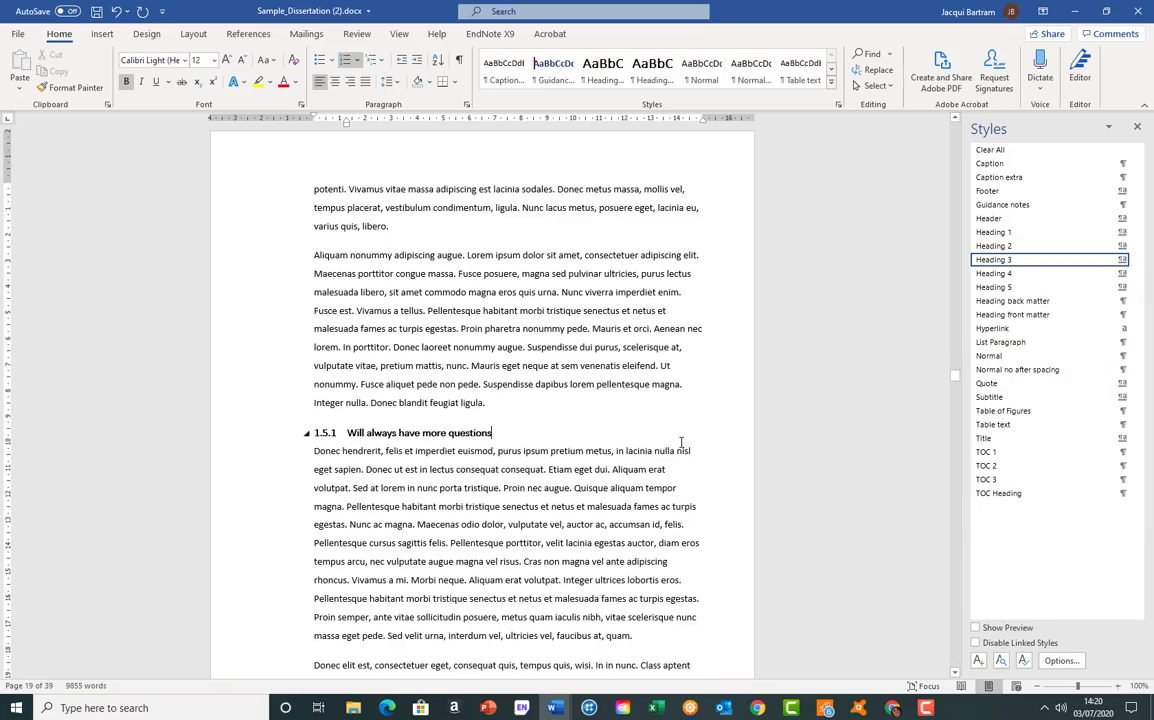
Apply the Heading 3 style to the italic line "Than answers".
scroll(687, 440, down, 4)
scroll(687, 440, down, 10)
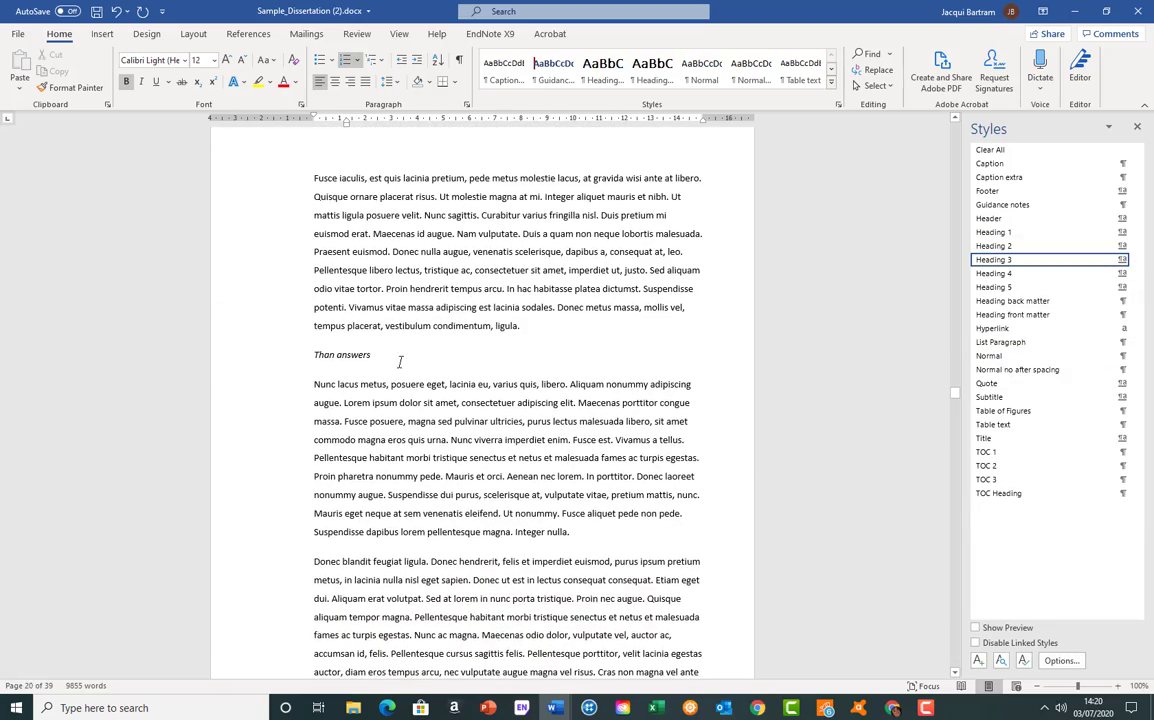
click(396, 355)
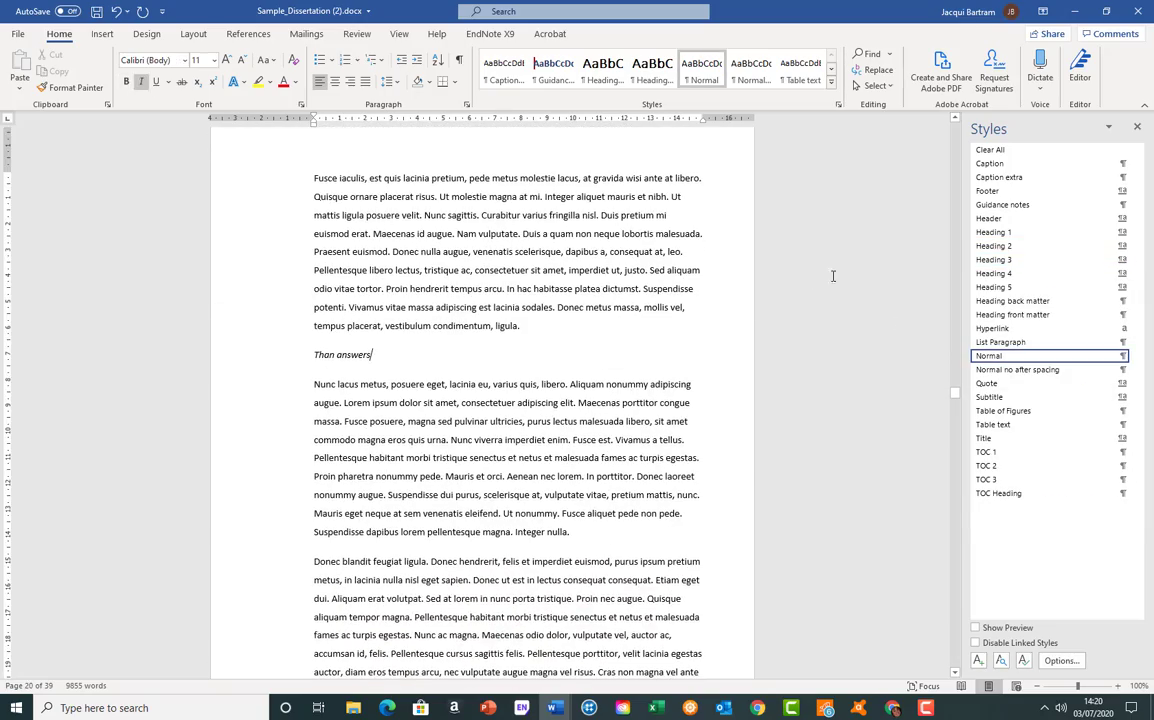
click(1015, 262)
Apply the Heading 2 style to "Conclusion" below the picture of Helen Keller.
scroll(466, 457, down, 9)
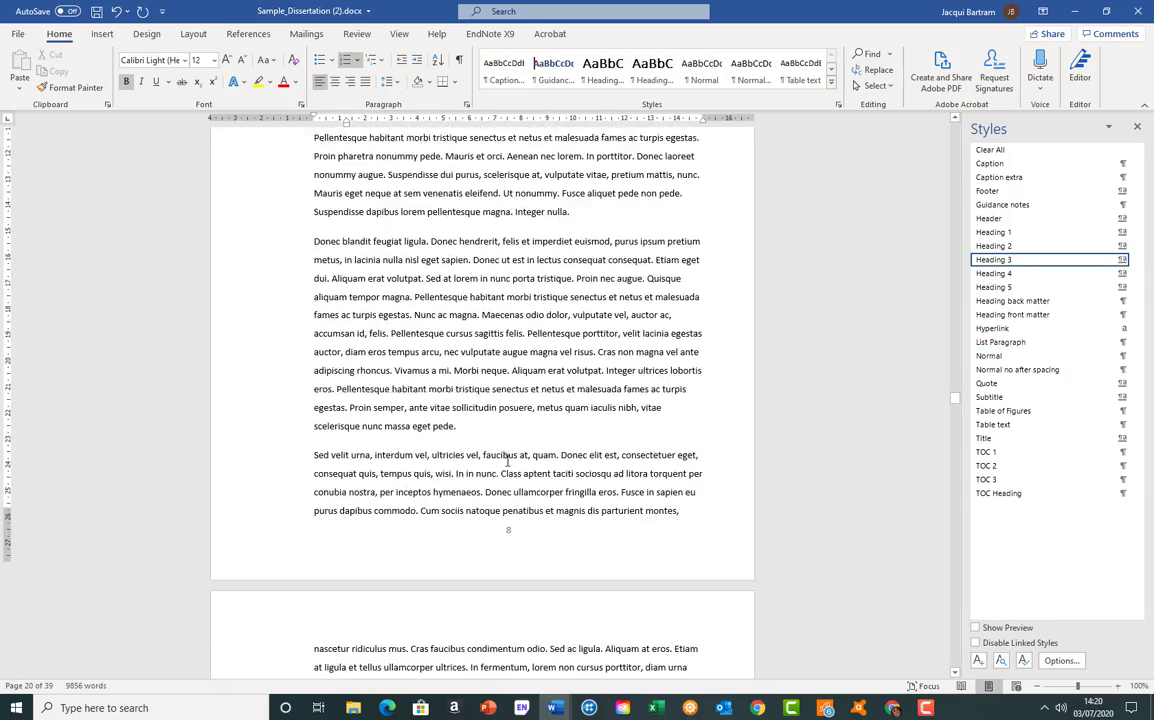
scroll(466, 457, down, 13)
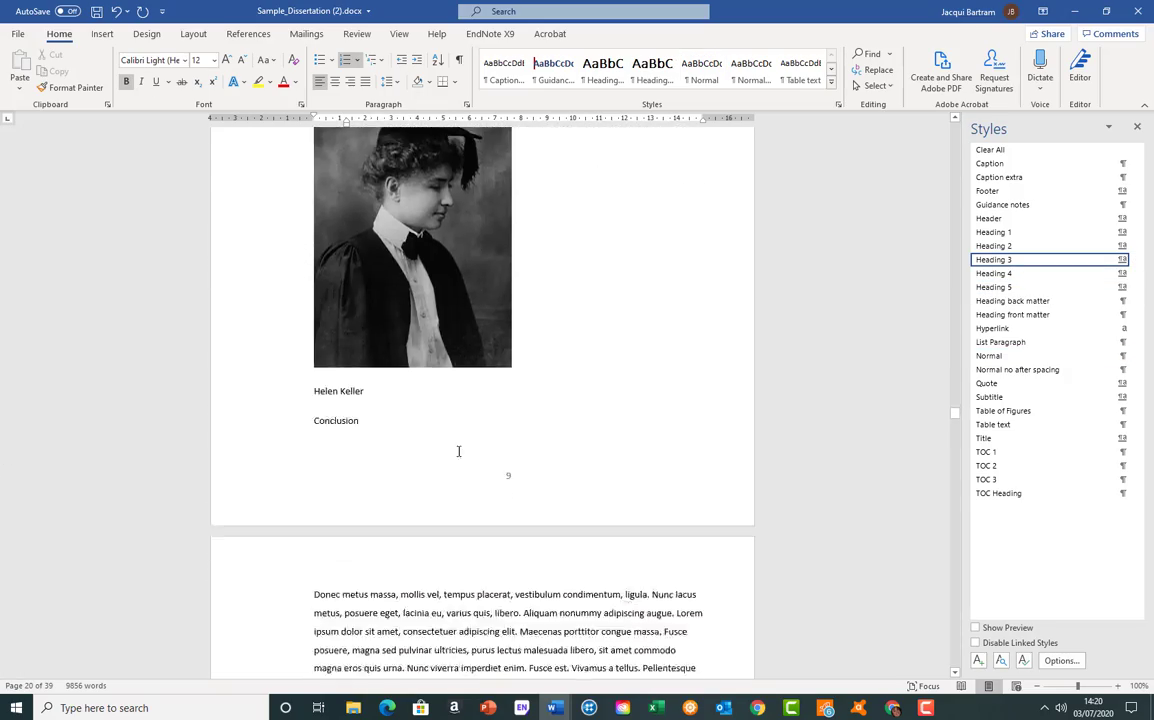
click(376, 419)
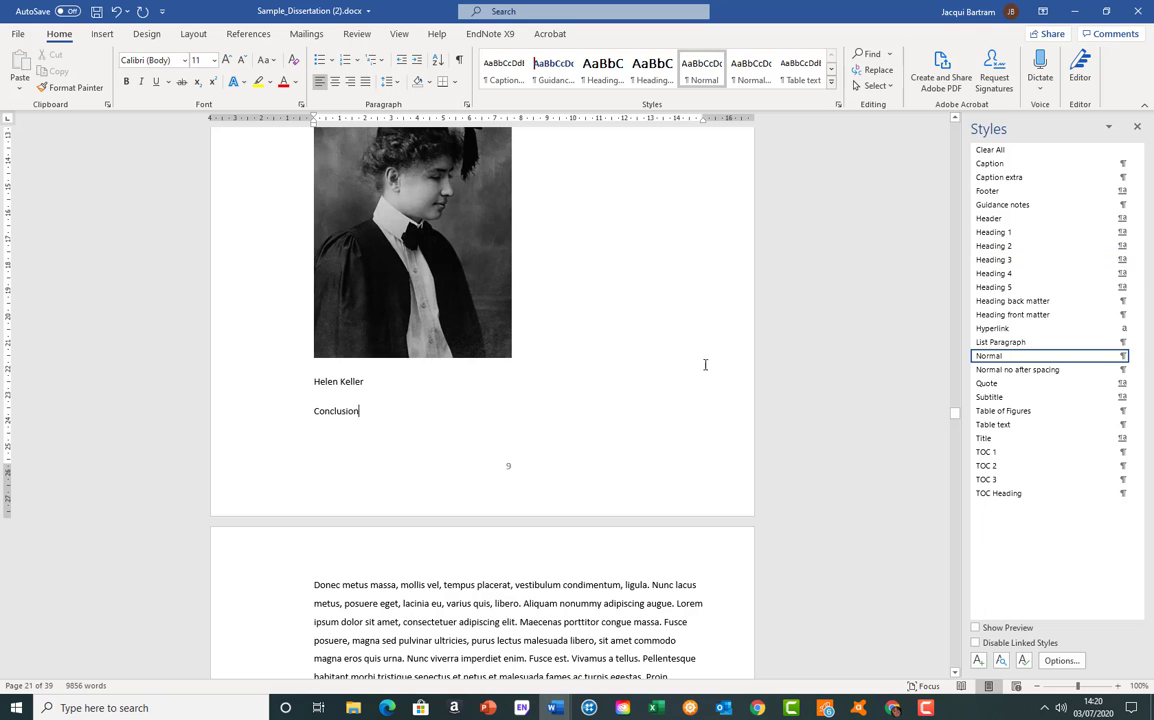
click(1001, 253)
Look back over the styled headings and display the Navigation pane with the document's heading outline.
scroll(614, 390, up, 3)
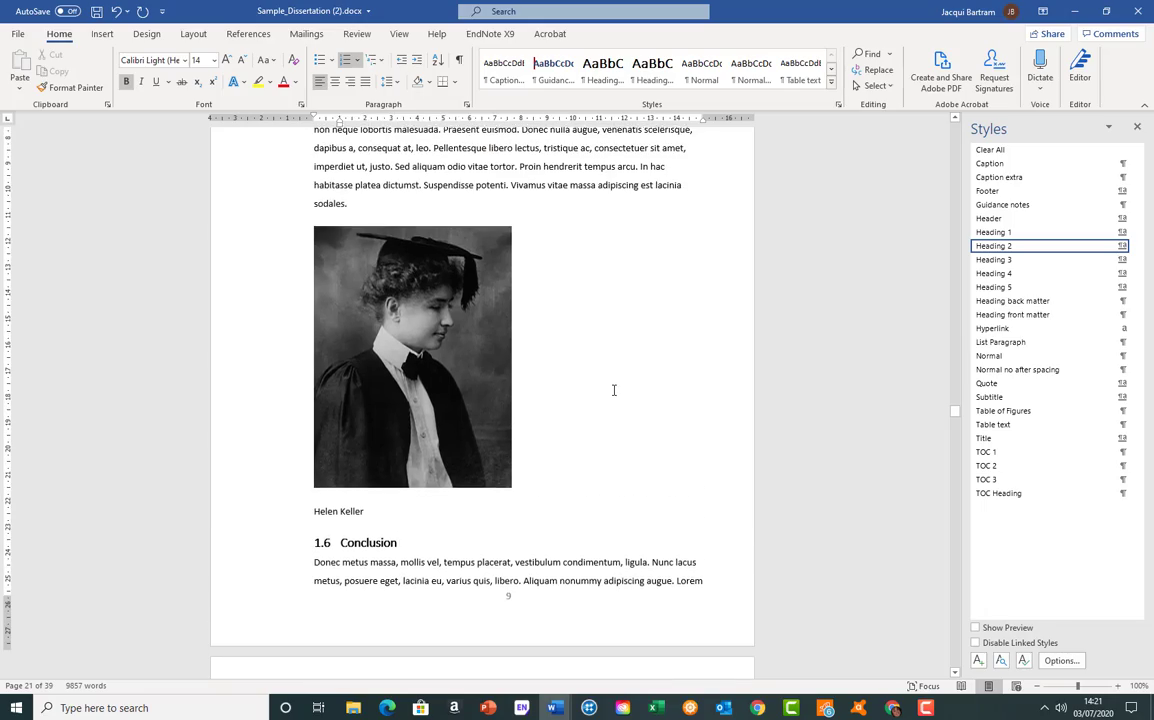
scroll(614, 390, up, 8)
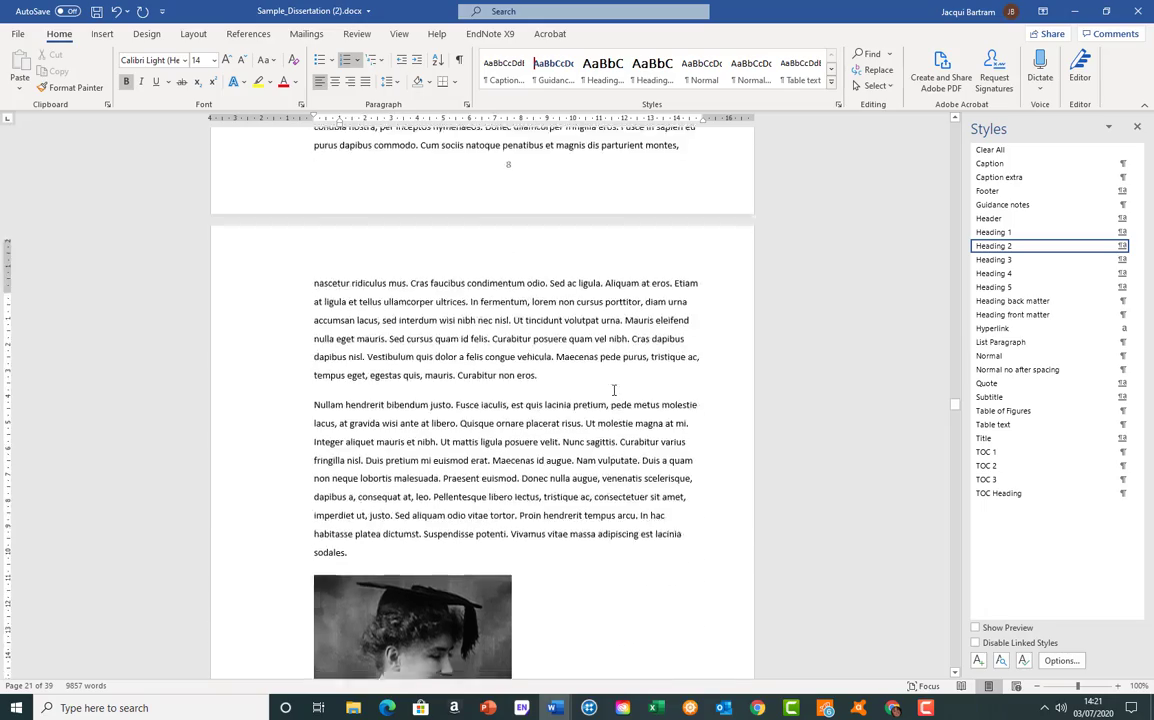
scroll(614, 390, up, 15)
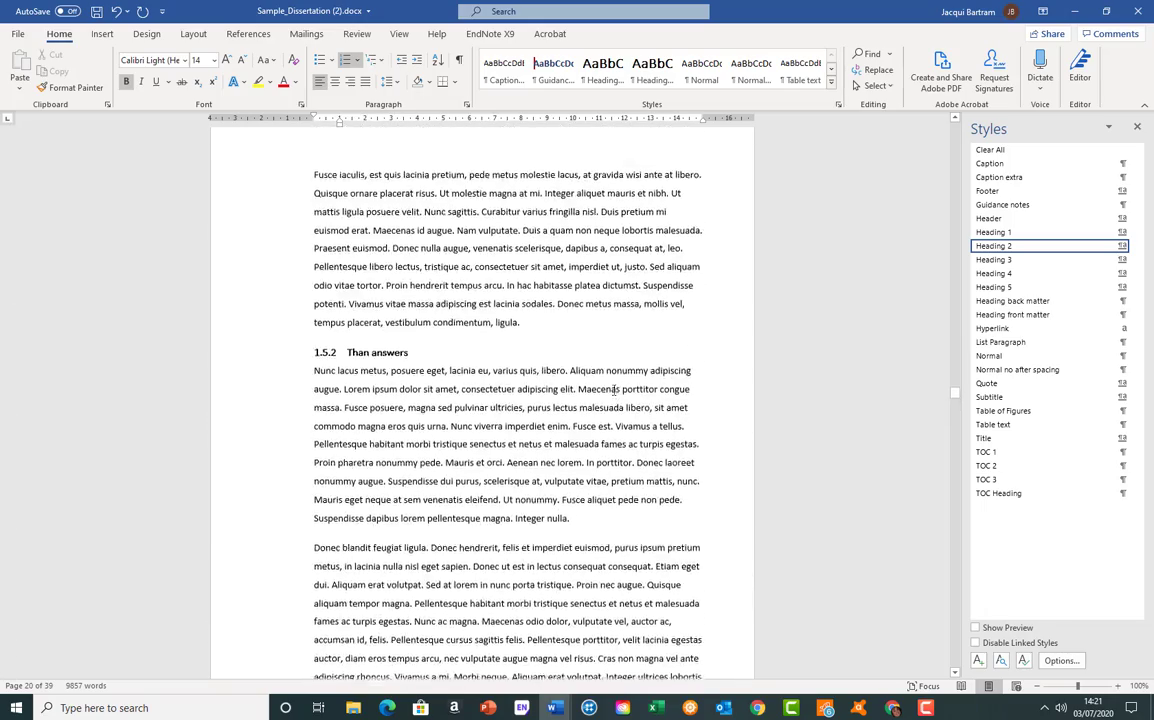
scroll(614, 390, up, 15)
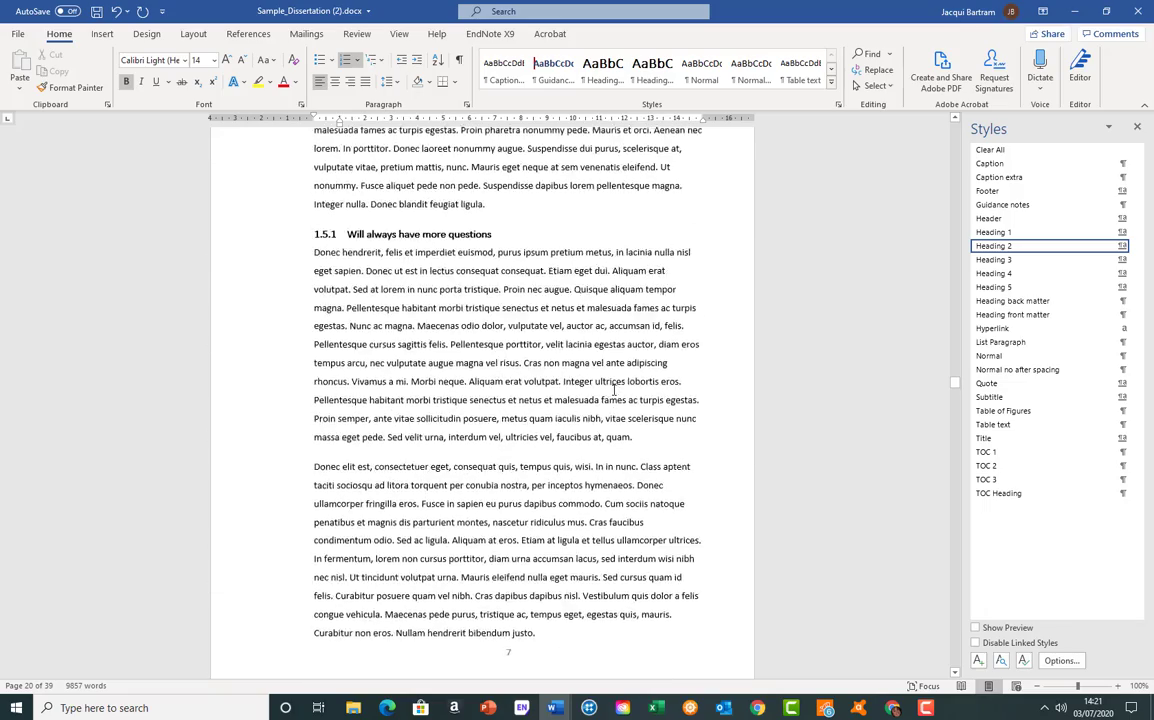
scroll(614, 390, up, 3)
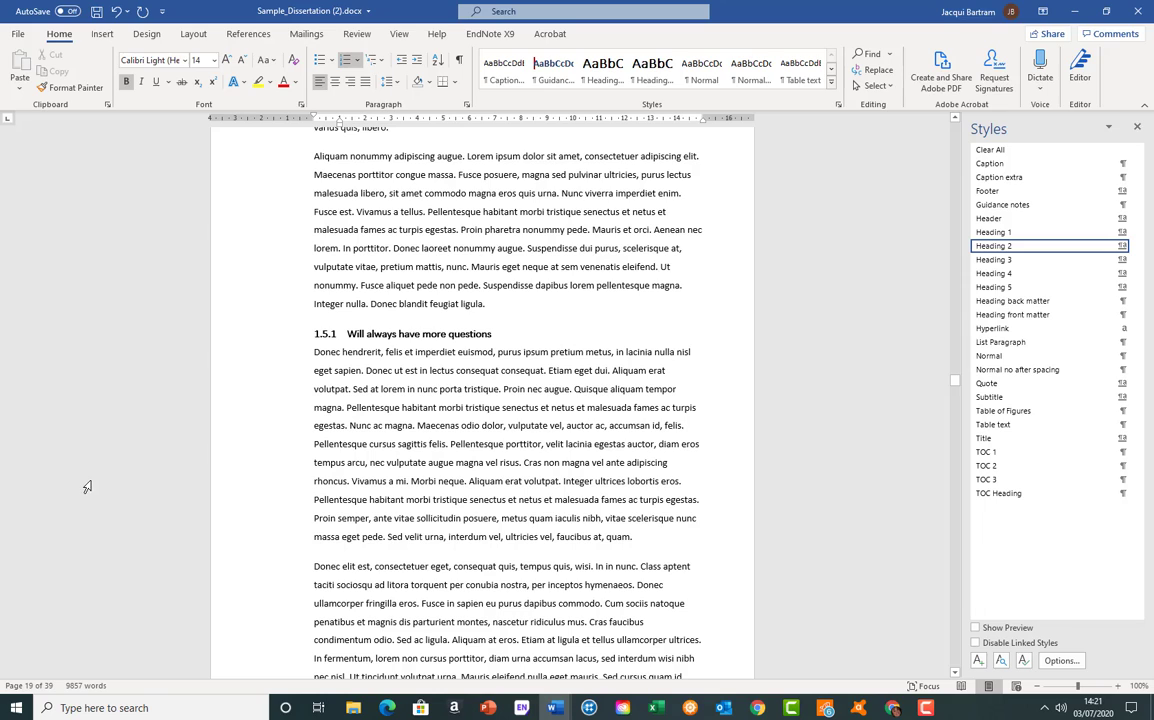
click(402, 36)
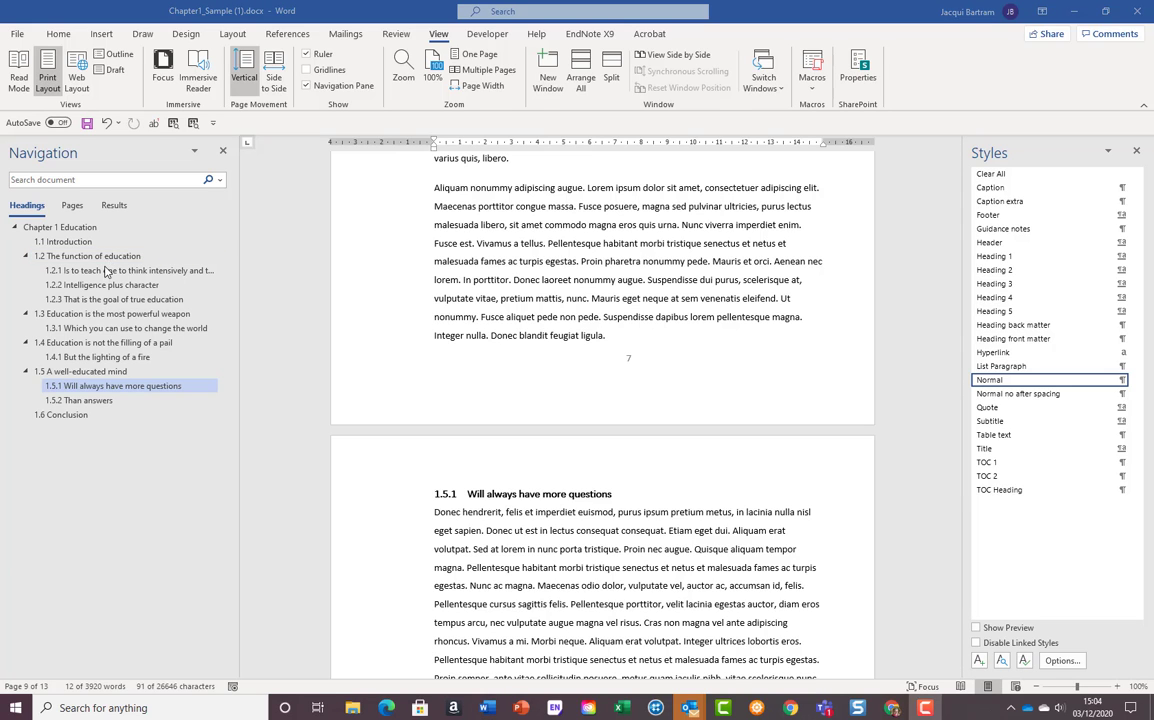
Jump to sections 1.2 and 1.4 through the heading outline, and collapse the subheadings of sections 1.2 and 1.3.
click(108, 258)
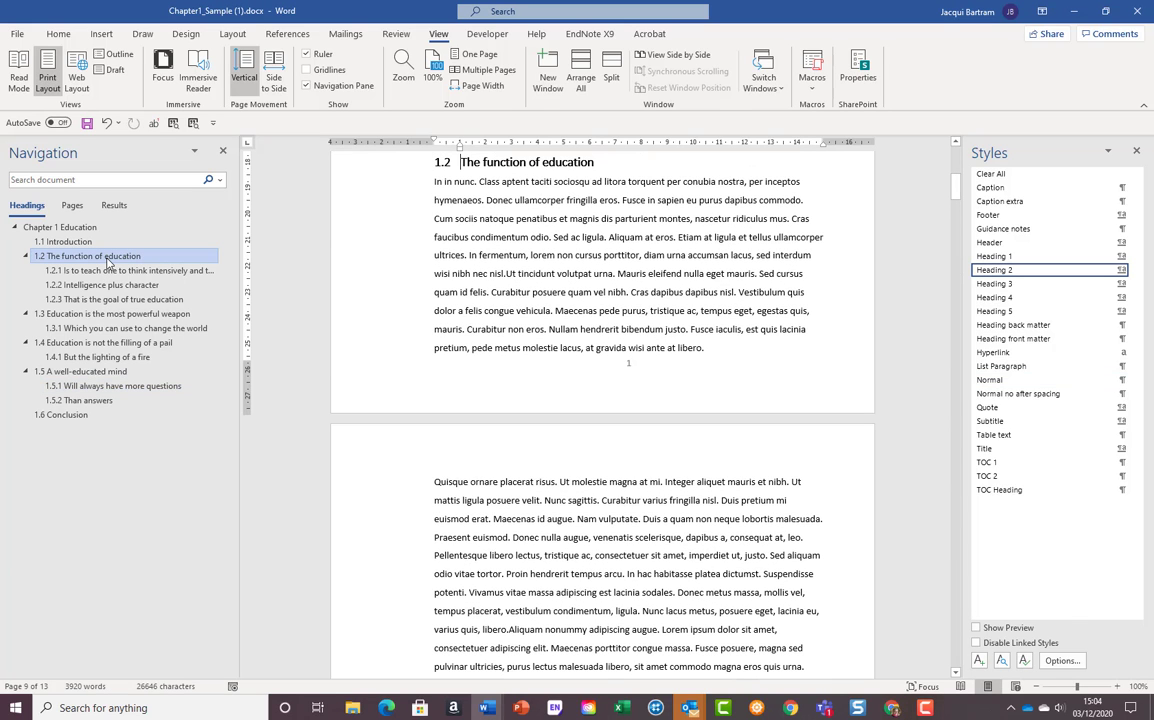
click(85, 343)
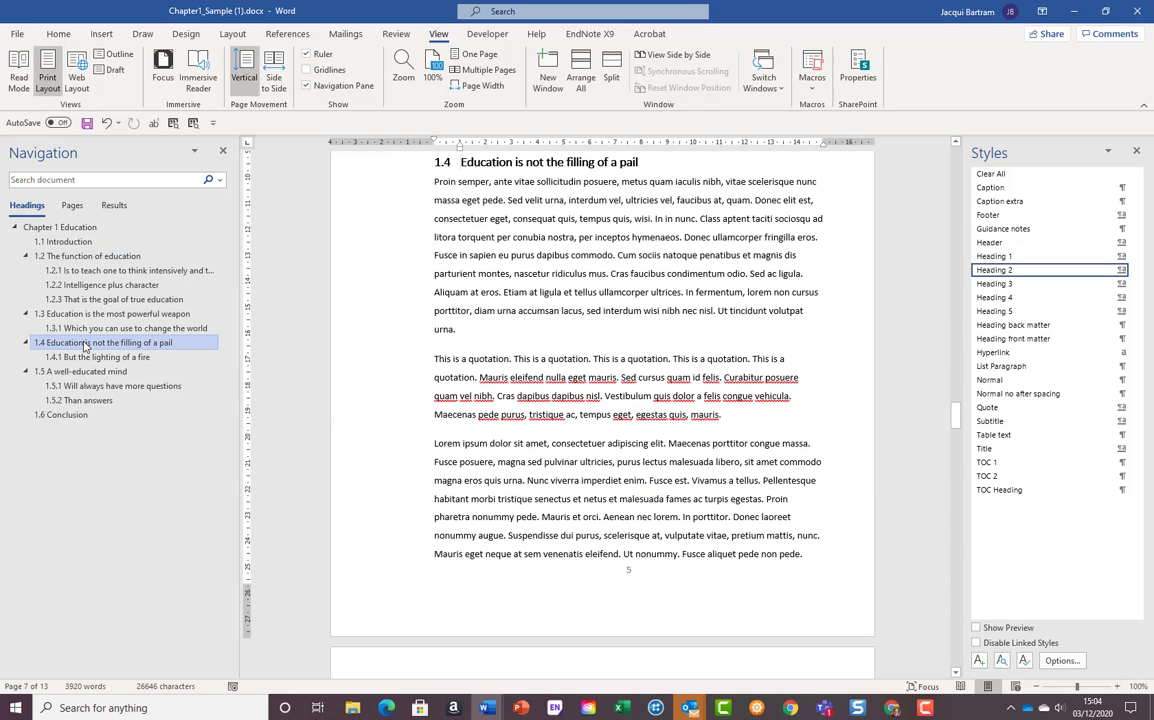
click(27, 257)
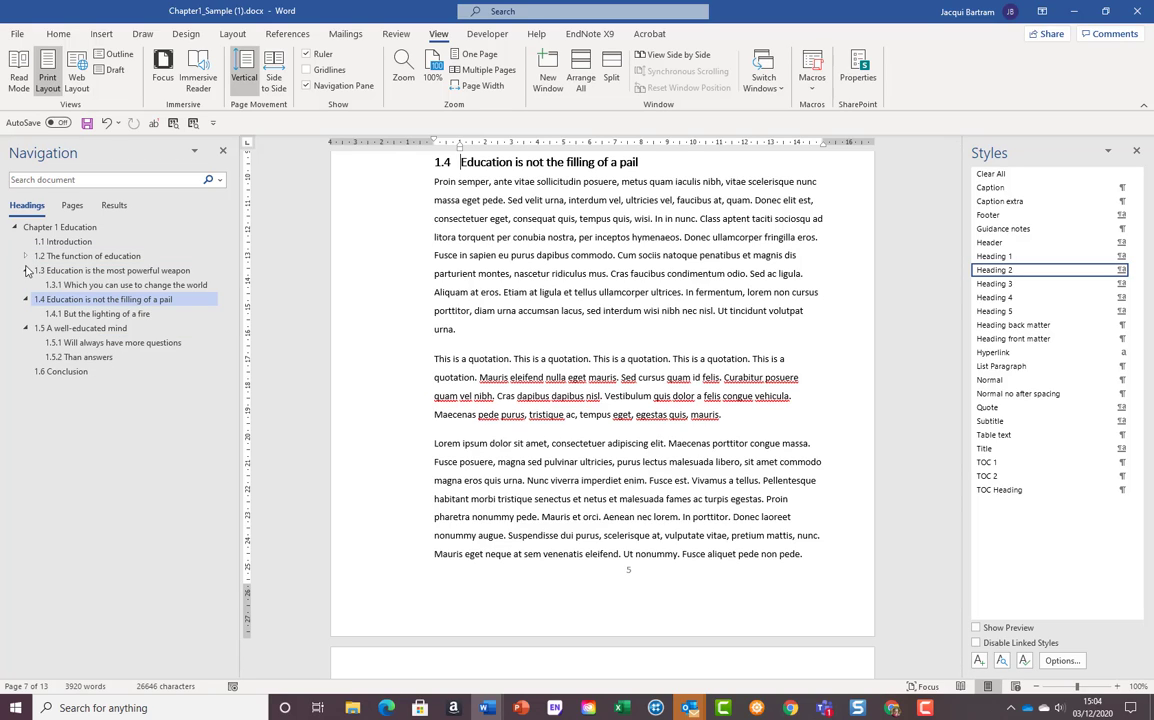
click(27, 271)
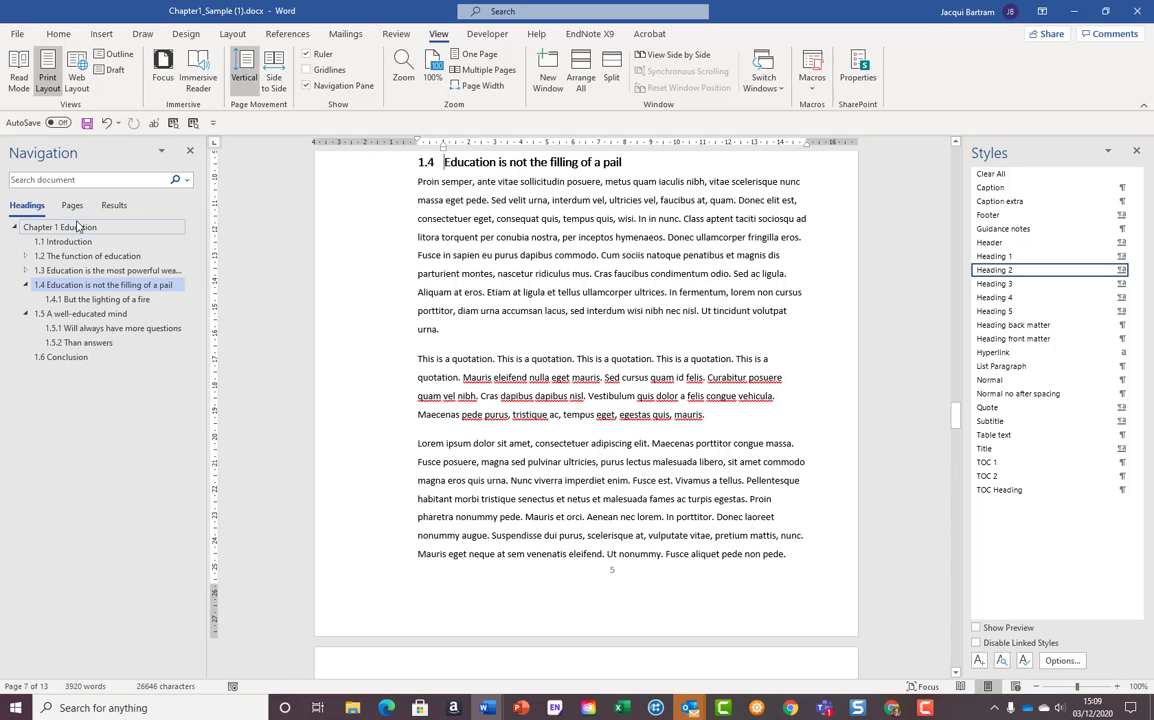
View the document's page thumbnails in the Navigation pane and return to the heading outline.
click(72, 206)
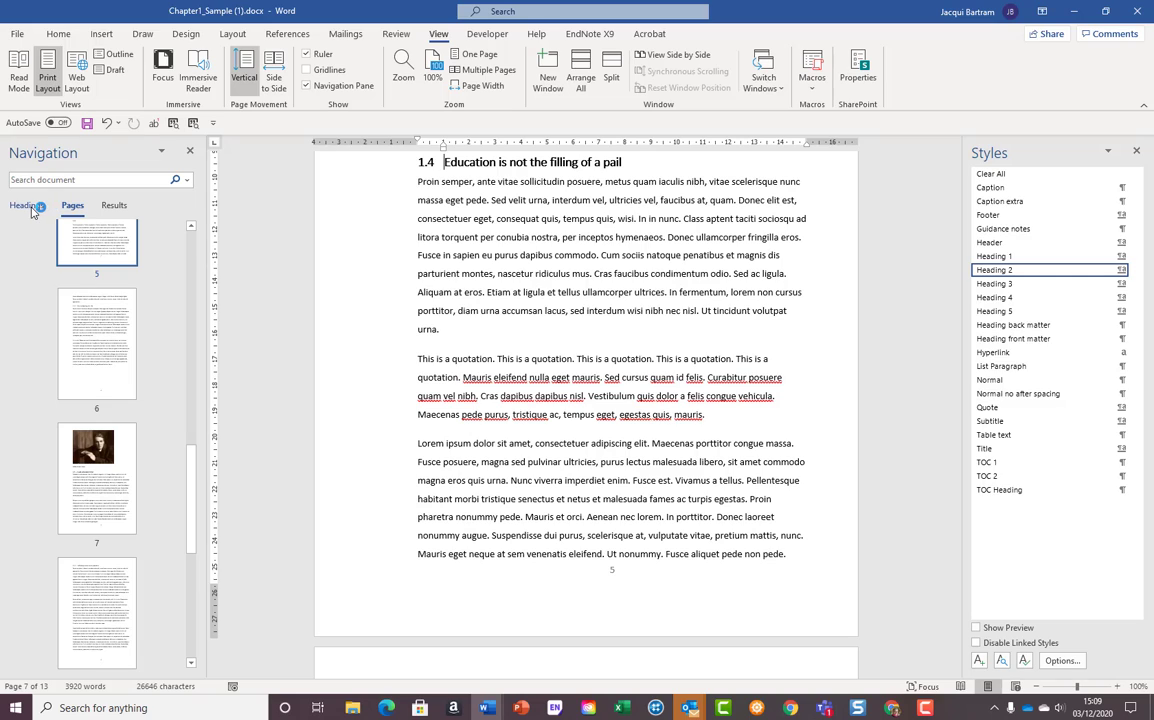
click(26, 206)
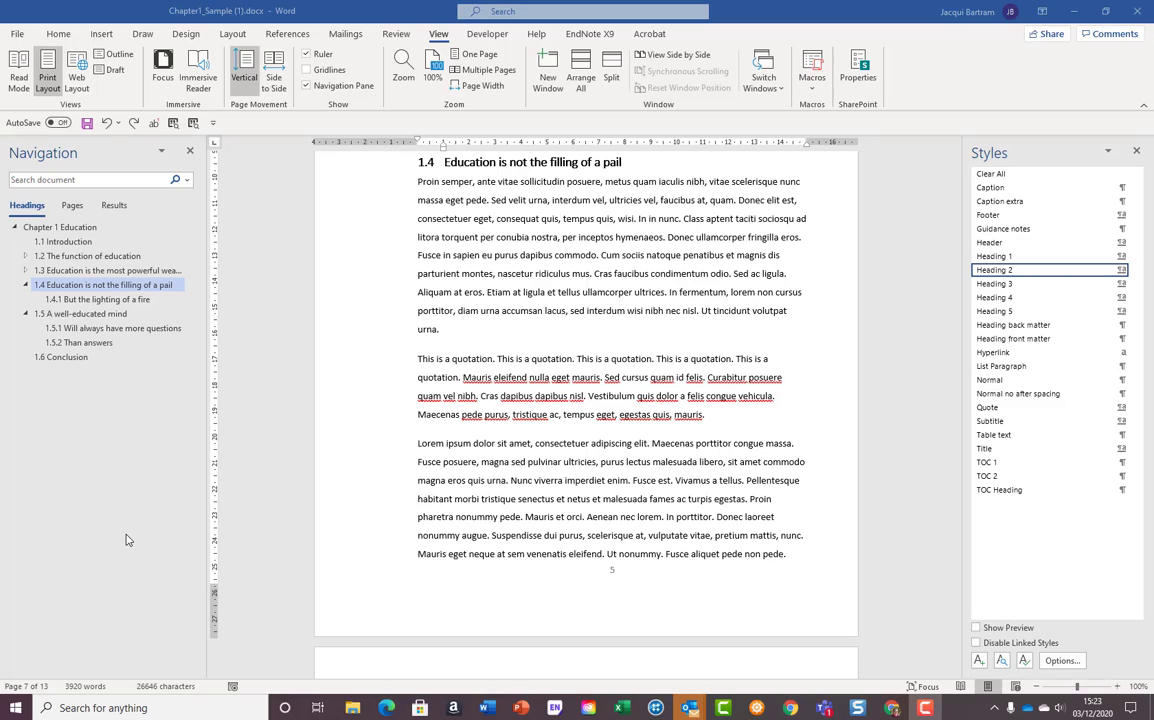
Apply the Quote style to the paragraph starting "This is a quotation" in section 1.4.
double_click(448, 378)
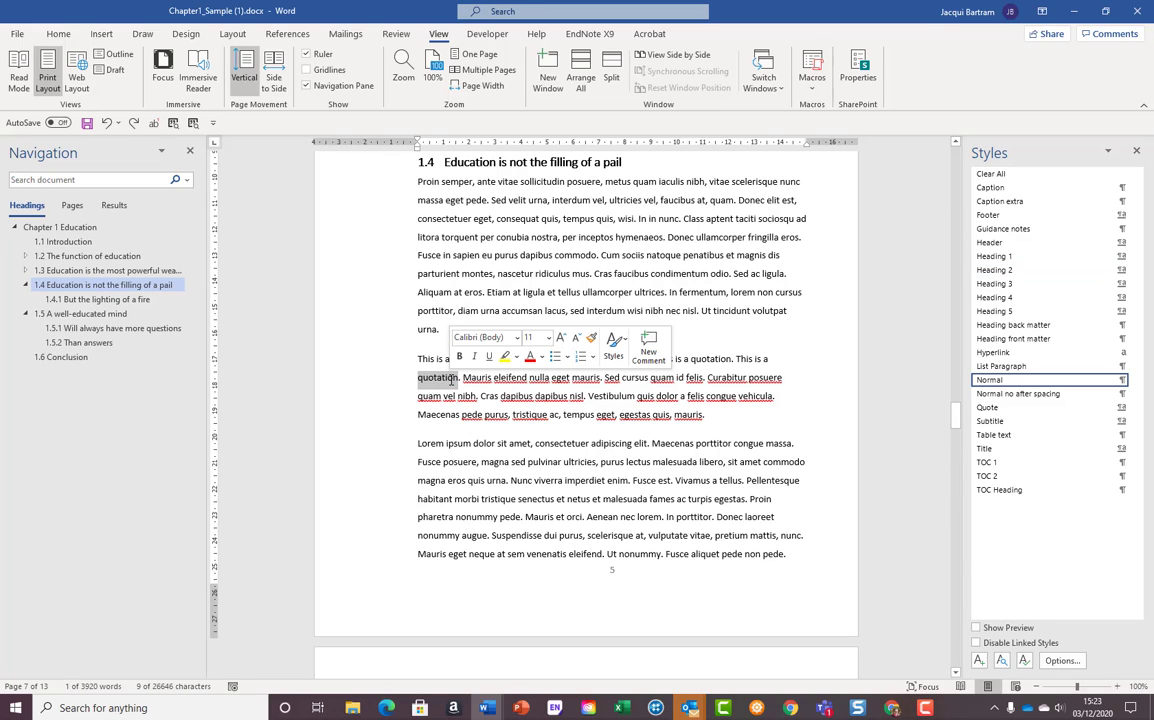
click(489, 379)
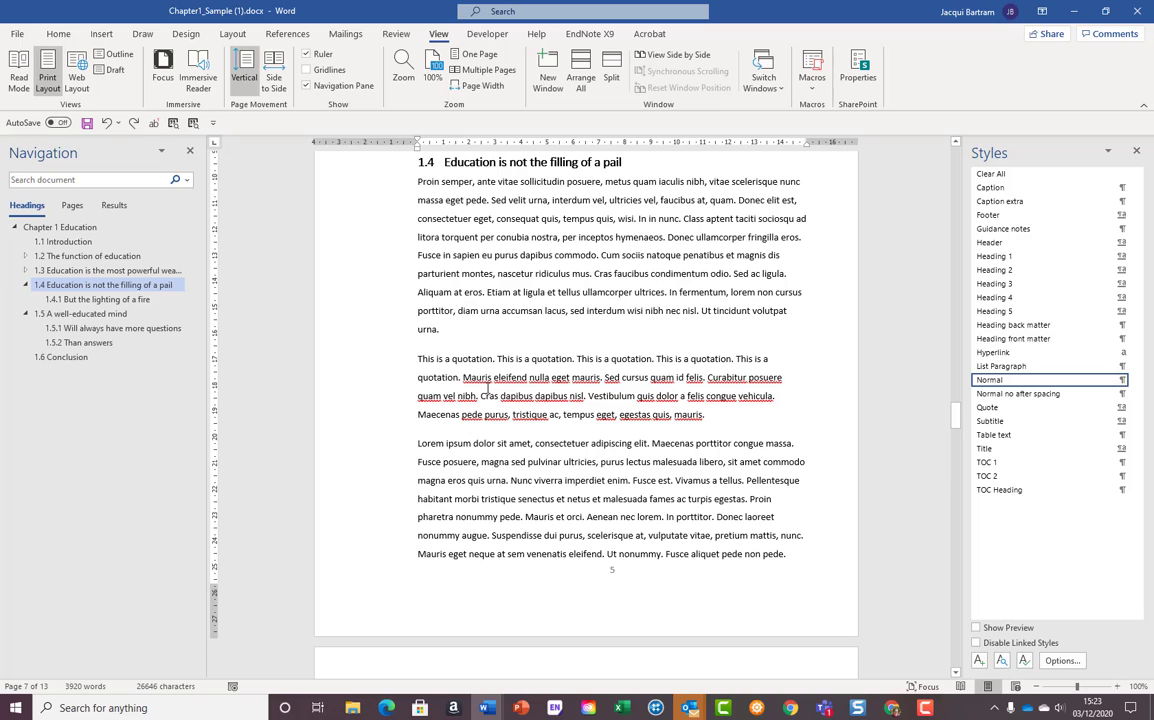
click(1004, 410)
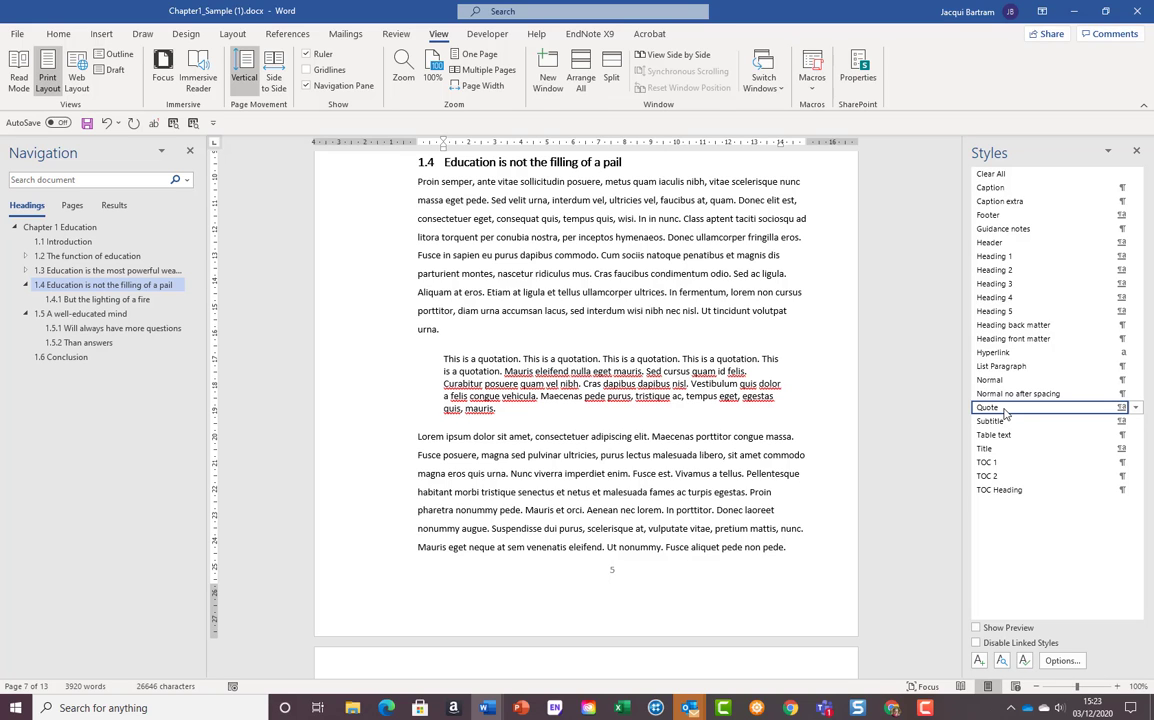
scroll(795, 405, up, 10)
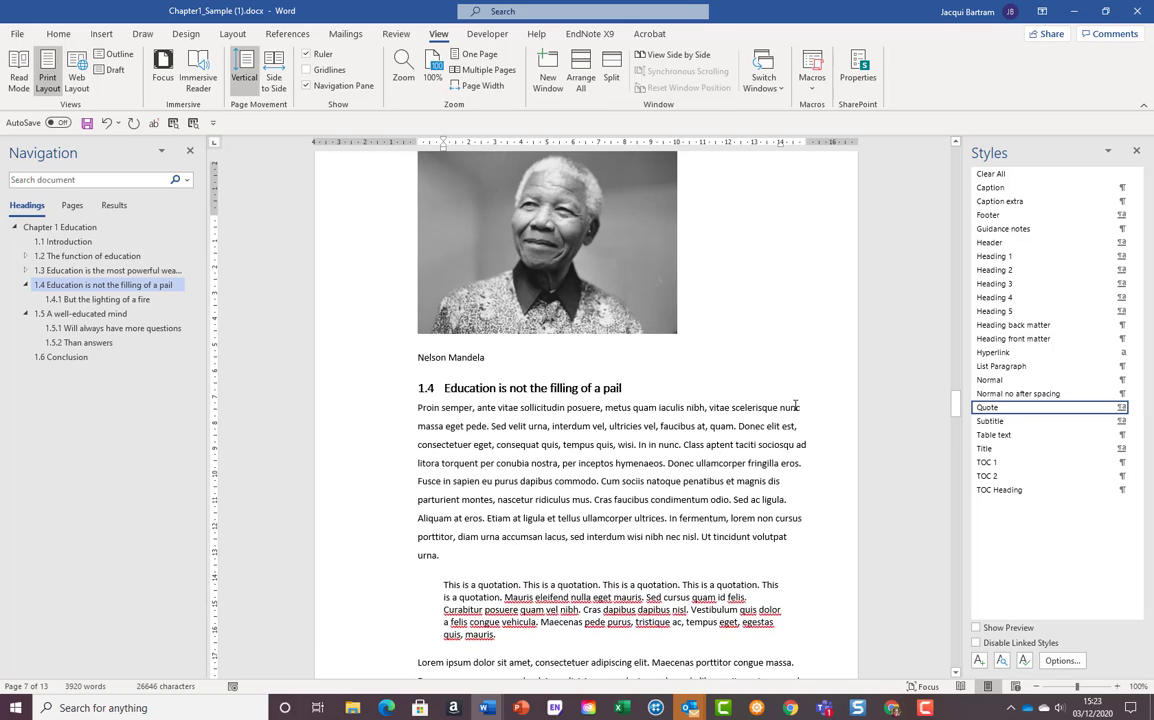
Apply the Quote style to the paragraph starting "This is a quotation" in section 1.3.1.
scroll(795, 405, up, 6)
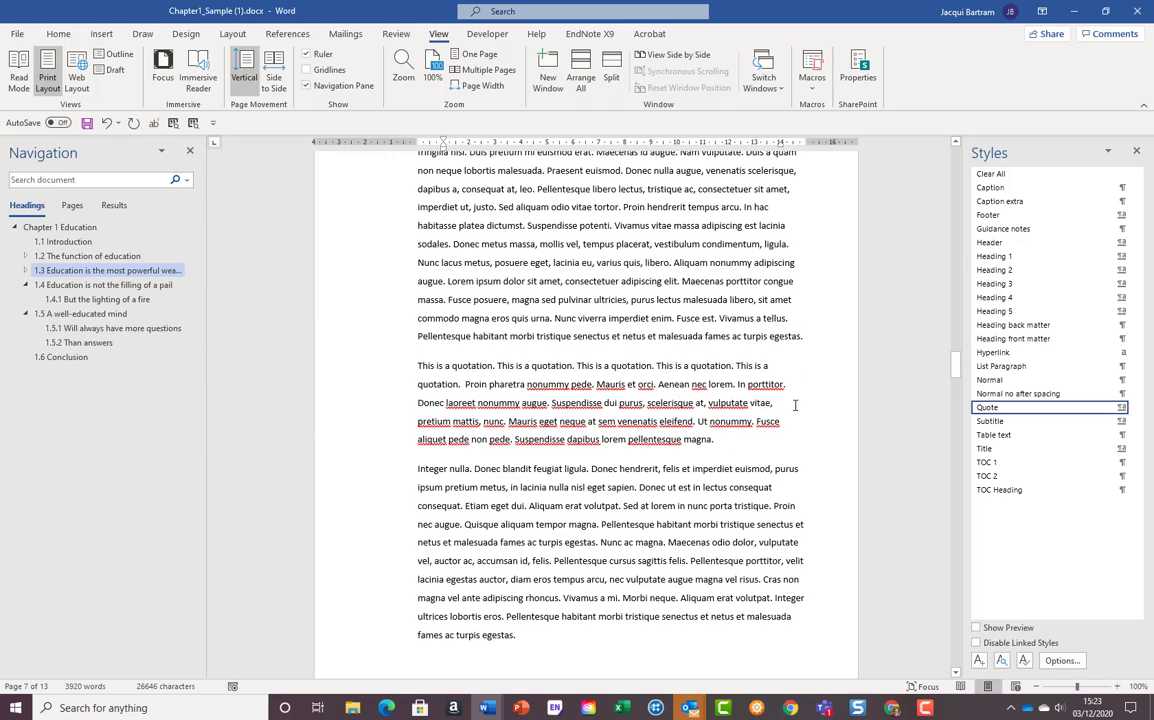
click(632, 403)
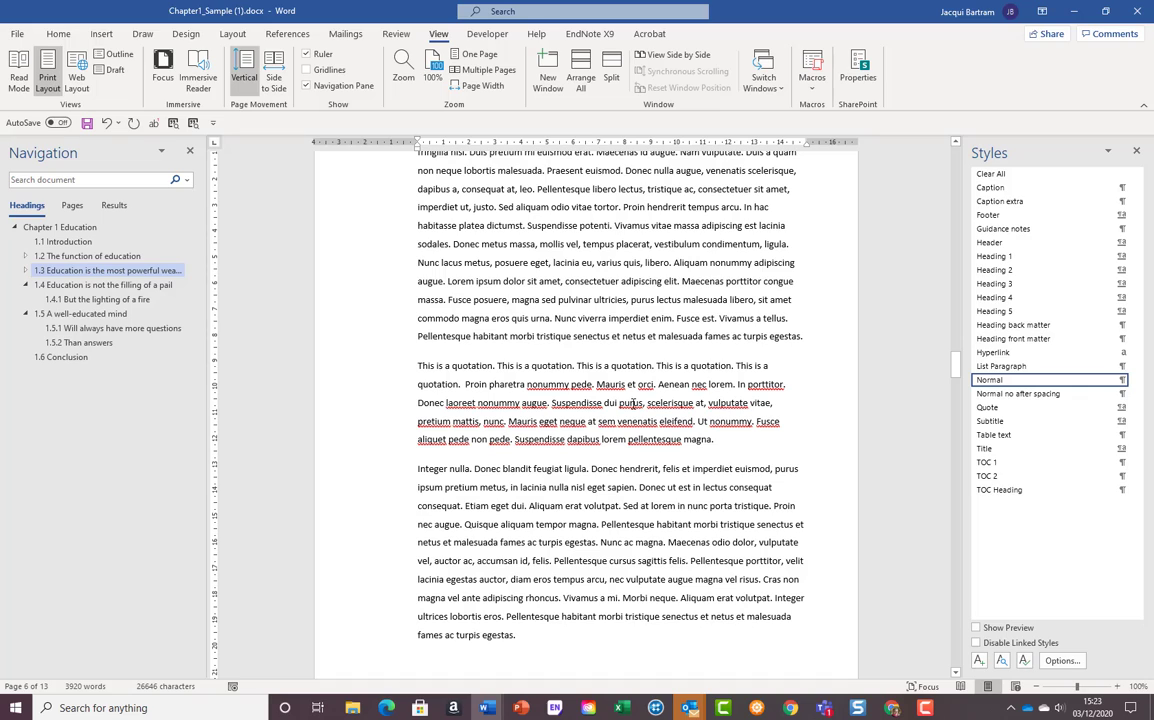
click(1008, 409)
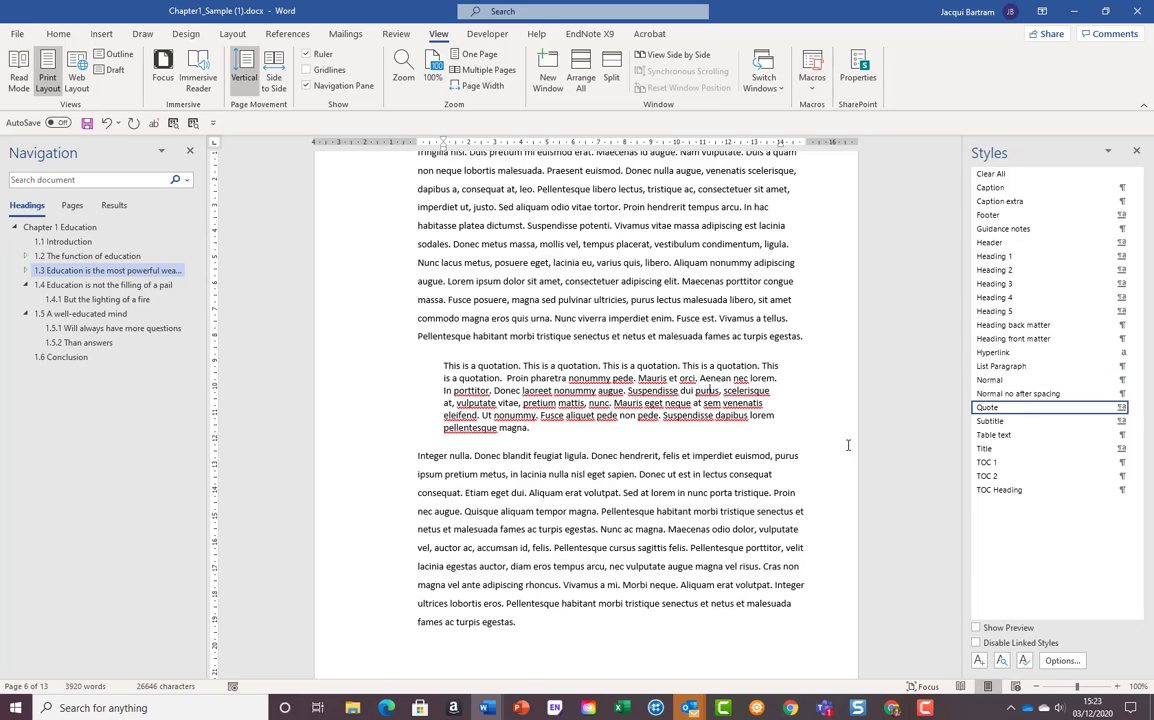
Apply the Table text style to the entire table above heading 1.3.1 and deselect the table.
scroll(687, 491, up, 15)
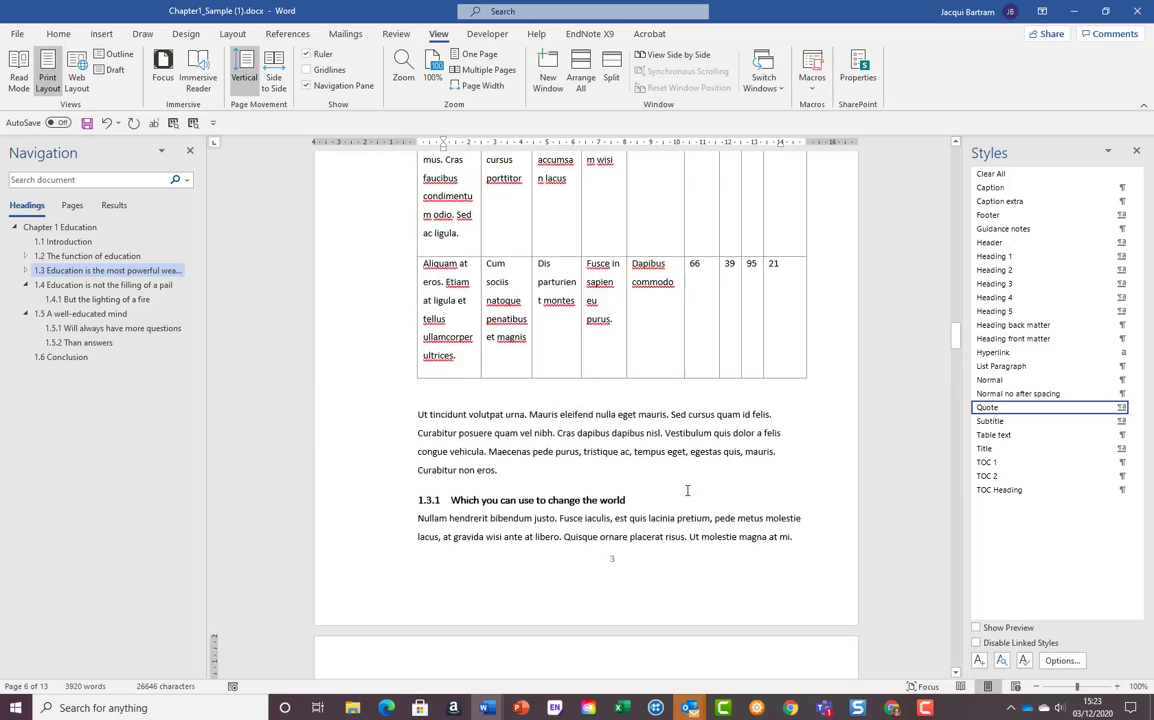
scroll(684, 492, up, 5)
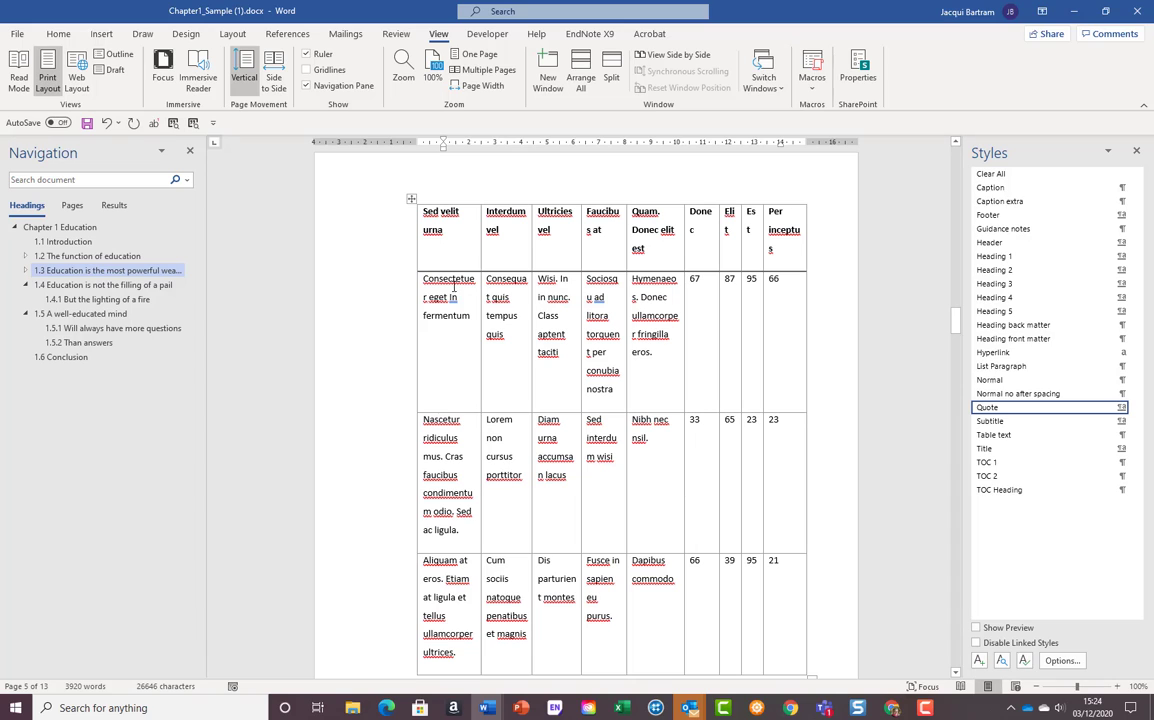
click(410, 201)
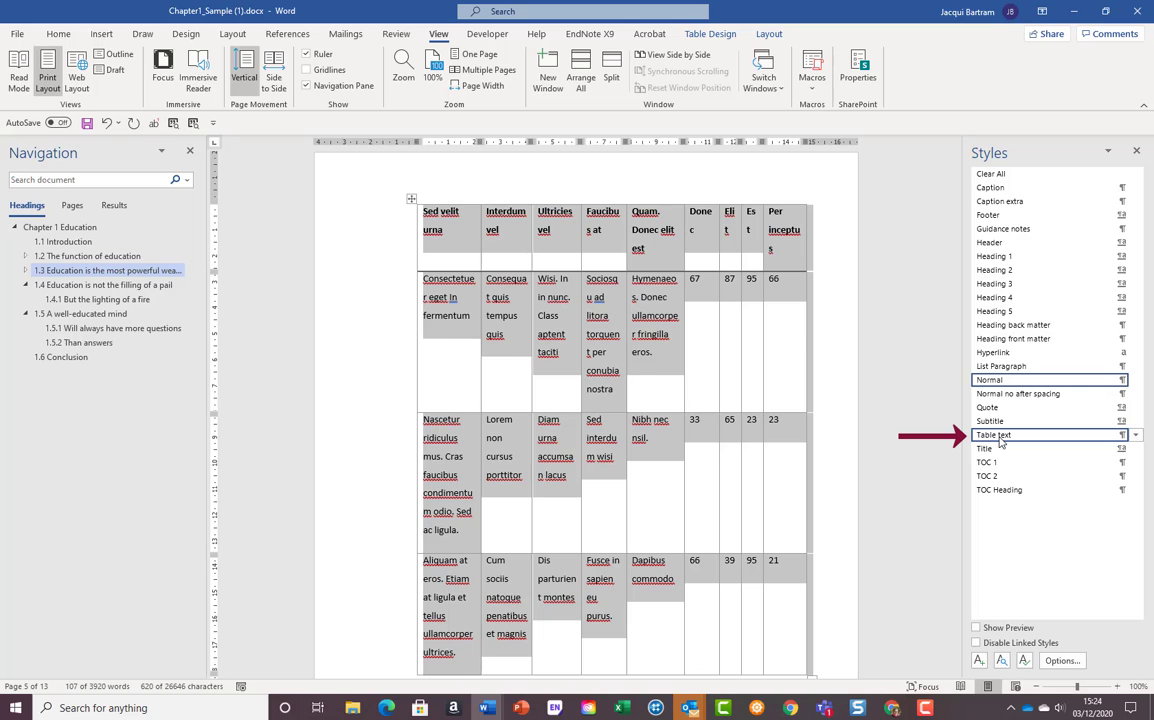
click(1000, 437)
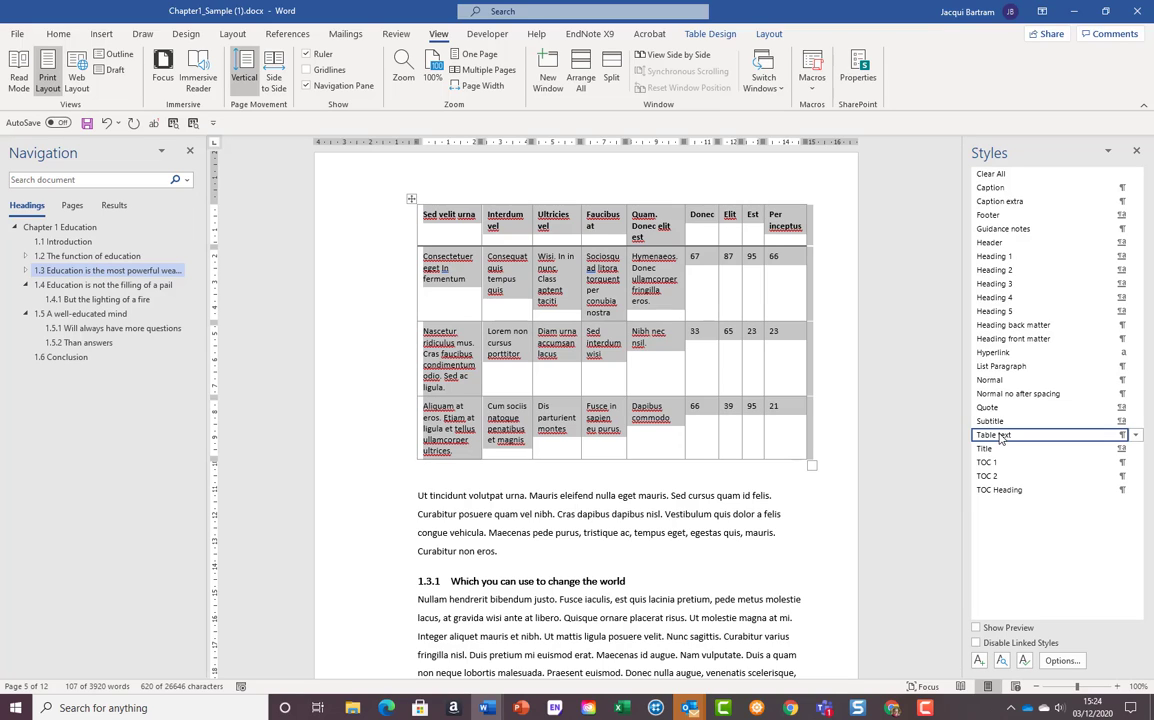
click(675, 485)
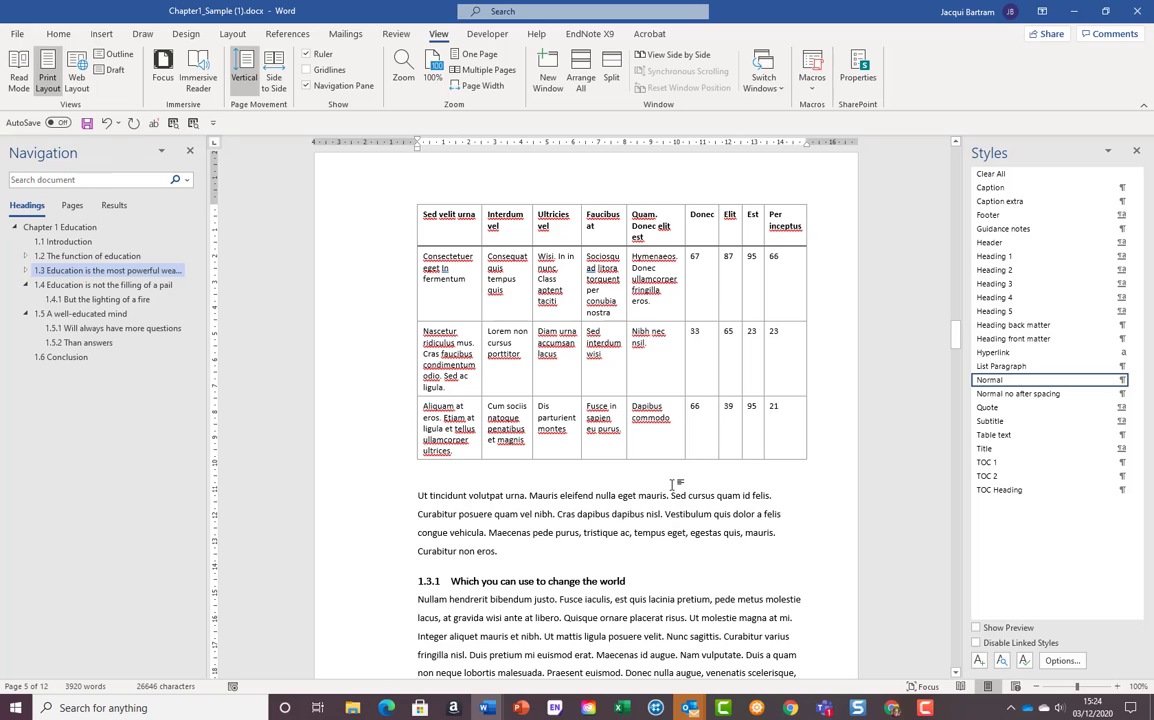